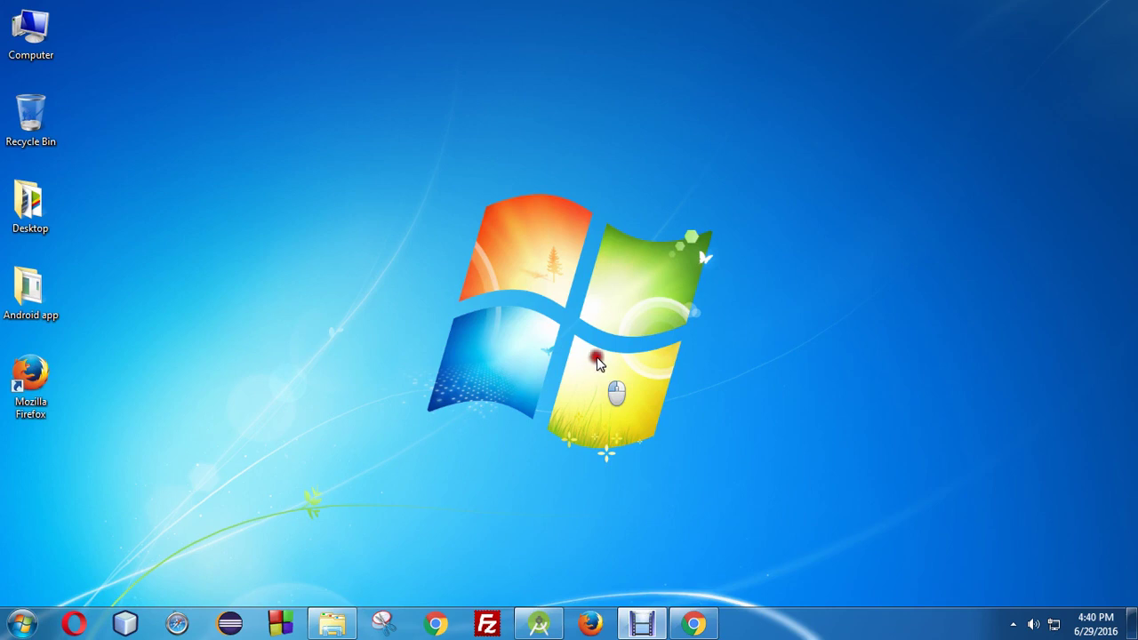
{"action": "left_click", "coordinate": [538, 624]}
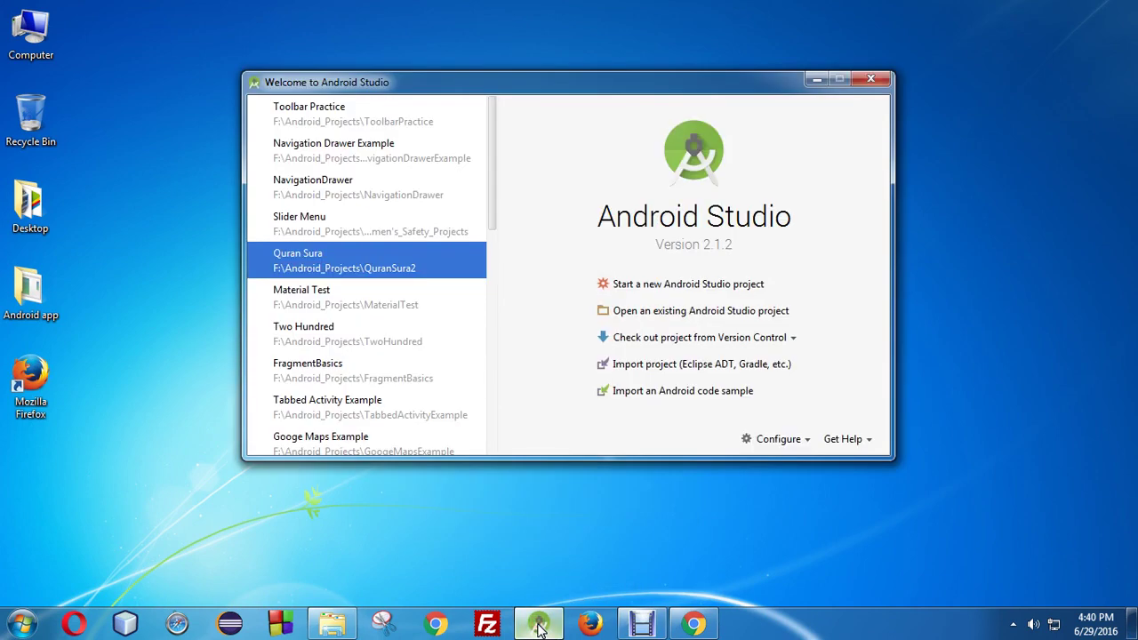
{"action": "left_click", "coordinate": [815, 80]}
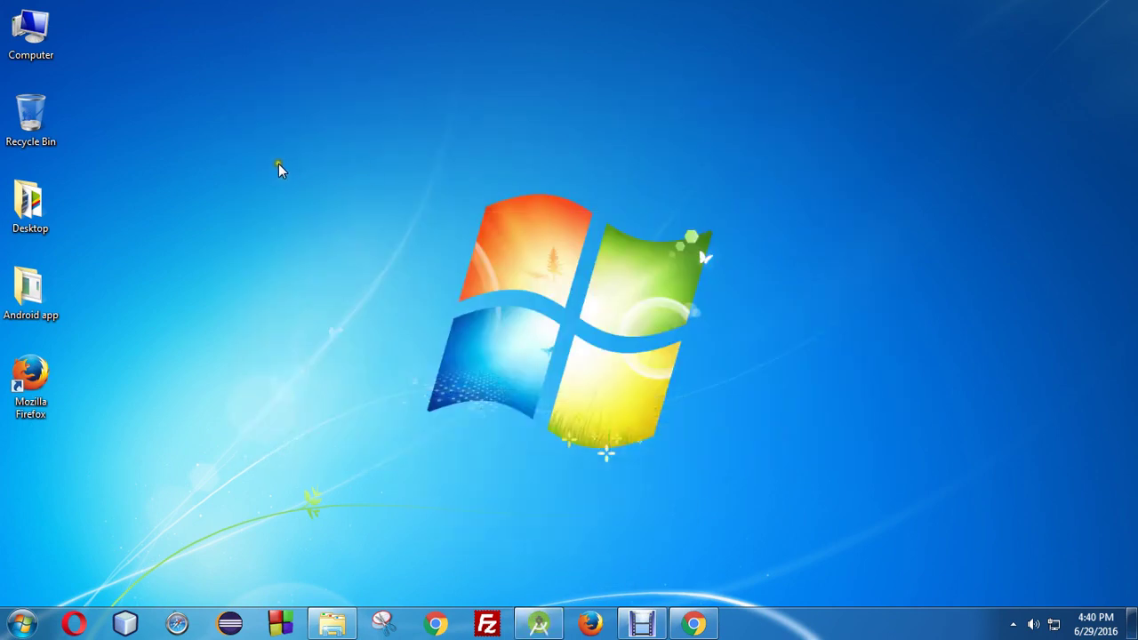
{"action": "right_click", "coordinate": [278, 168]}
{"action": "left_click", "coordinate": [327, 213]}
{"action": "left_click", "coordinate": [297, 219]}
{"action": "left_click", "coordinate": [337, 256]}
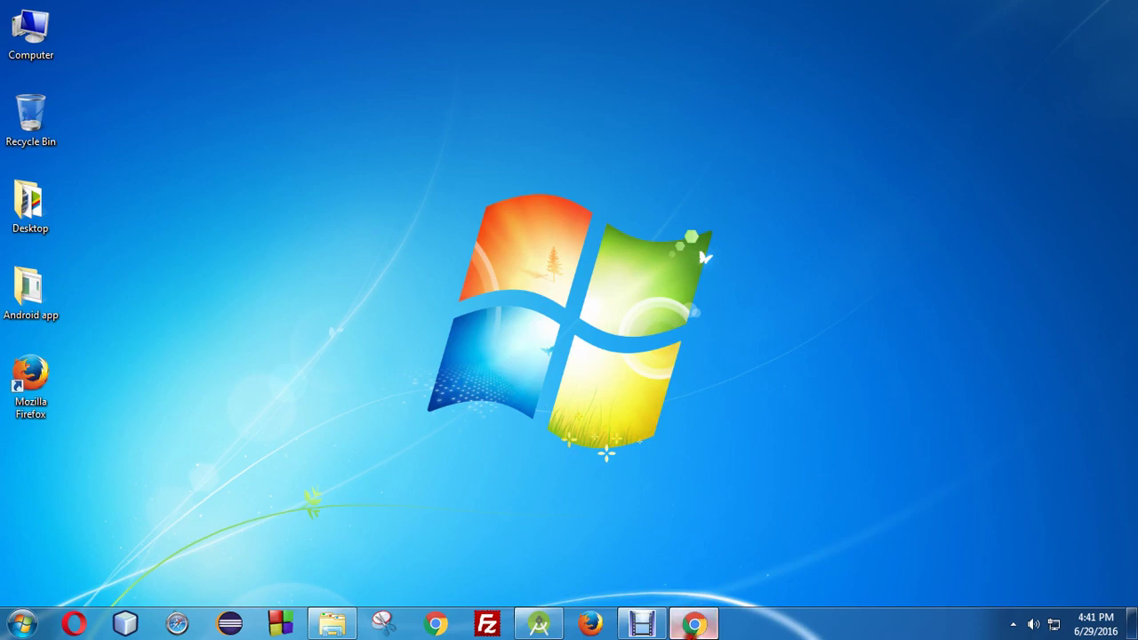
Switch to Chrome and search Google for "Download android studio"
{"action": "left_click", "coordinate": [687, 620]}
{"action": "left_click", "coordinate": [330, 319]}
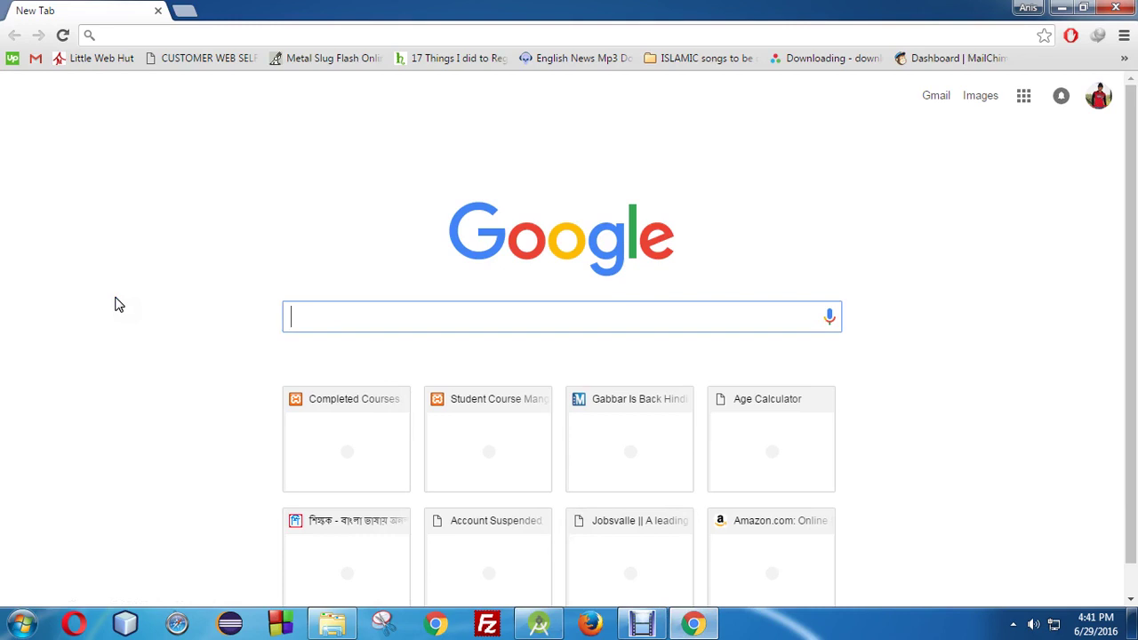
{"action": "type", "text": "D"}
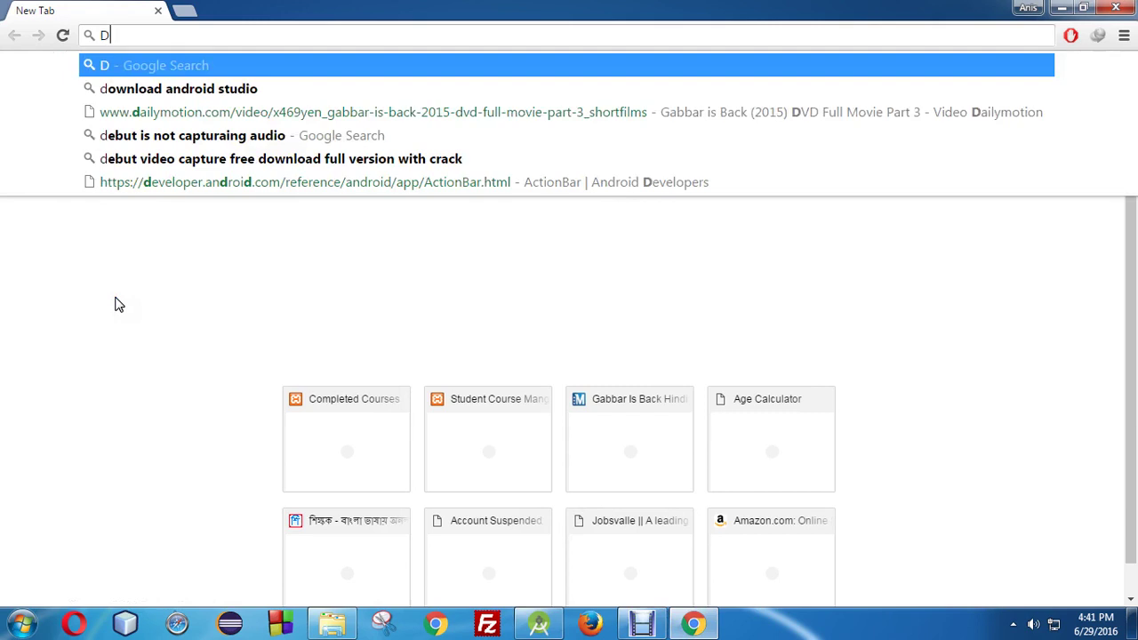
{"action": "type", "text": "ow"}
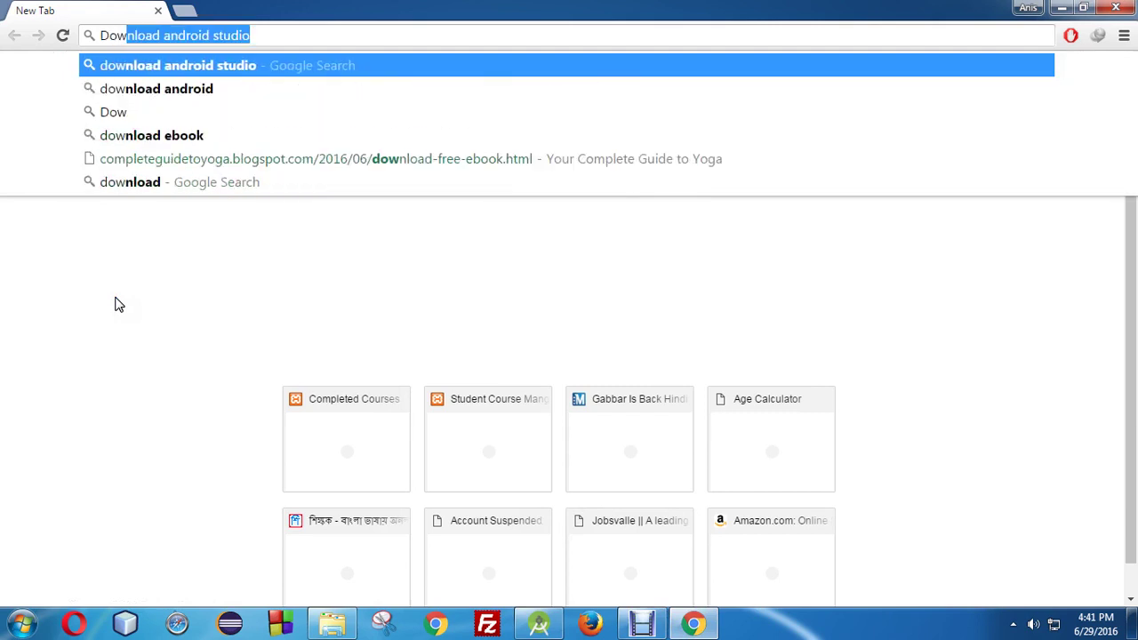
{"action": "type", "text": "nload android"}
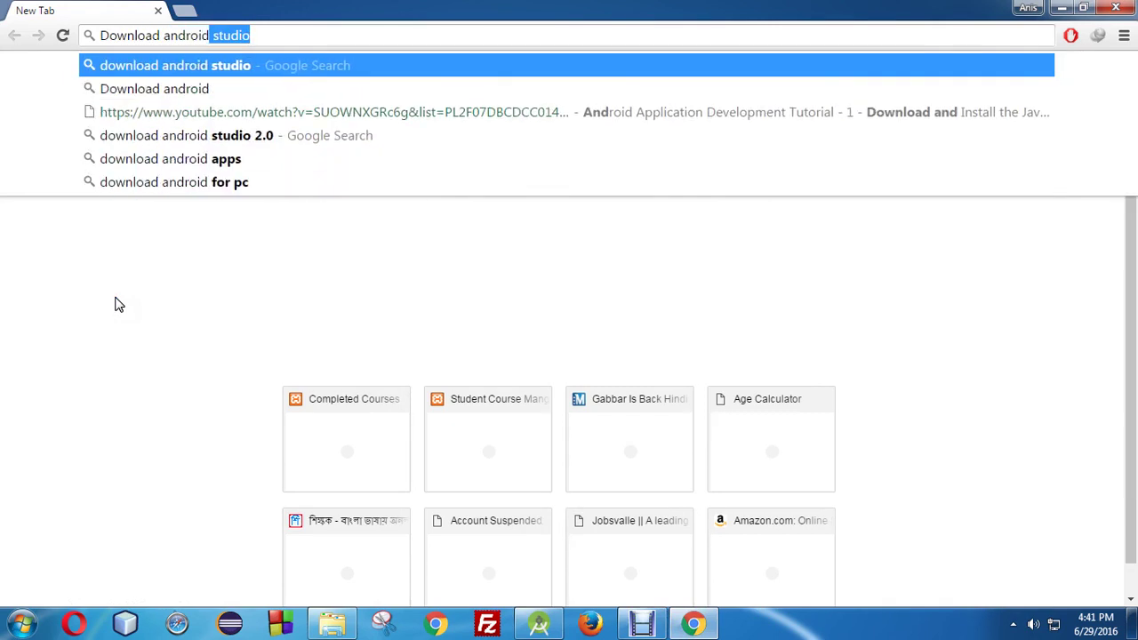
{"action": "type", "text": " studio"}
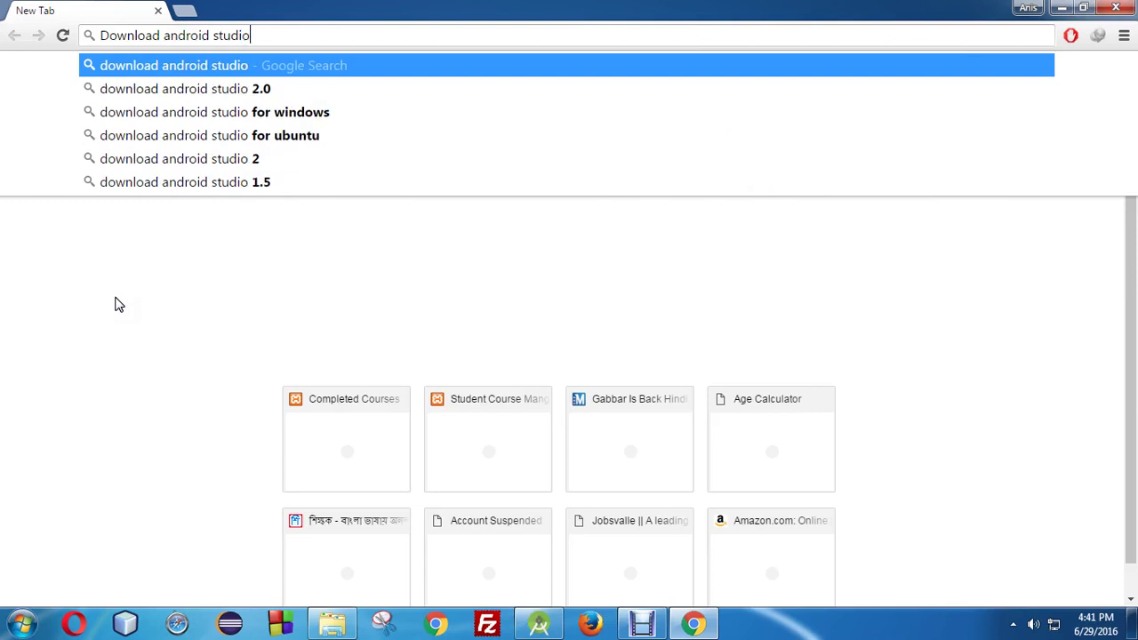
{"action": "key", "text": "Return"}
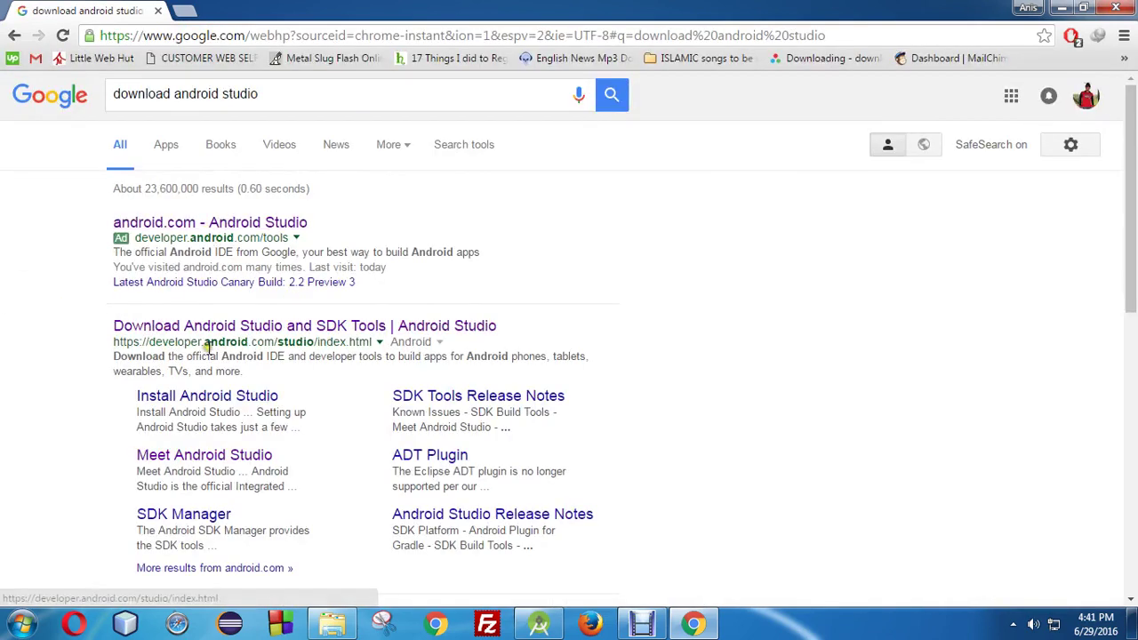
Open the "Download Android Studio and SDK Tools" search result in a new tab and bring it into view
{"action": "middle_click", "coordinate": [167, 326]}
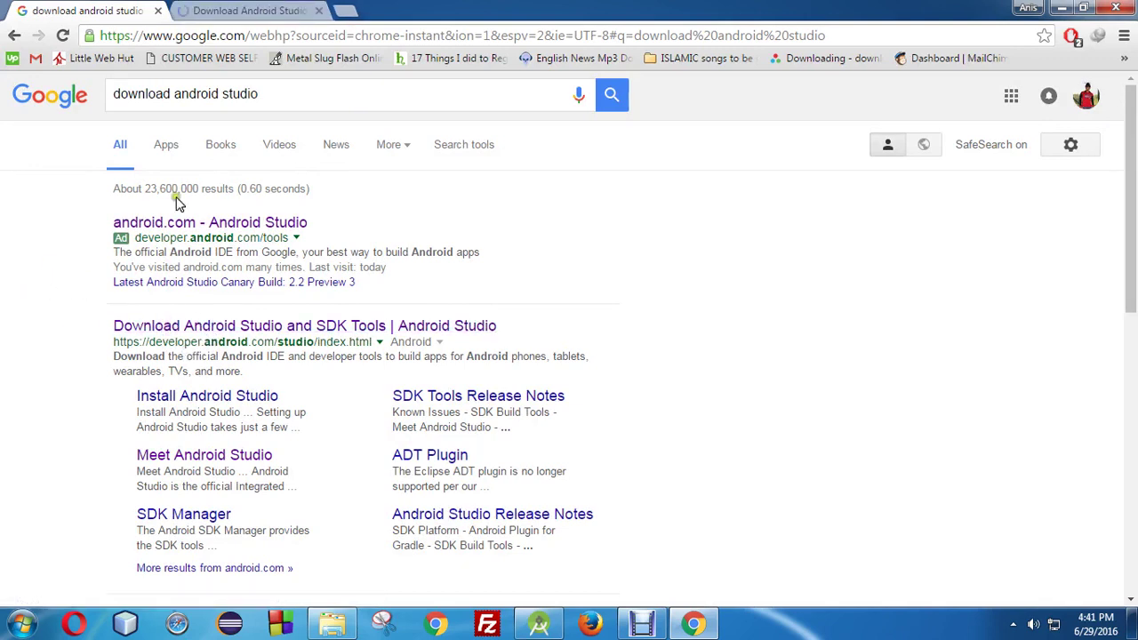
{"action": "left_click", "coordinate": [228, 11]}
{"action": "scroll", "coordinate": [213, 253], "scroll_direction": "down", "scroll_amount": 4}
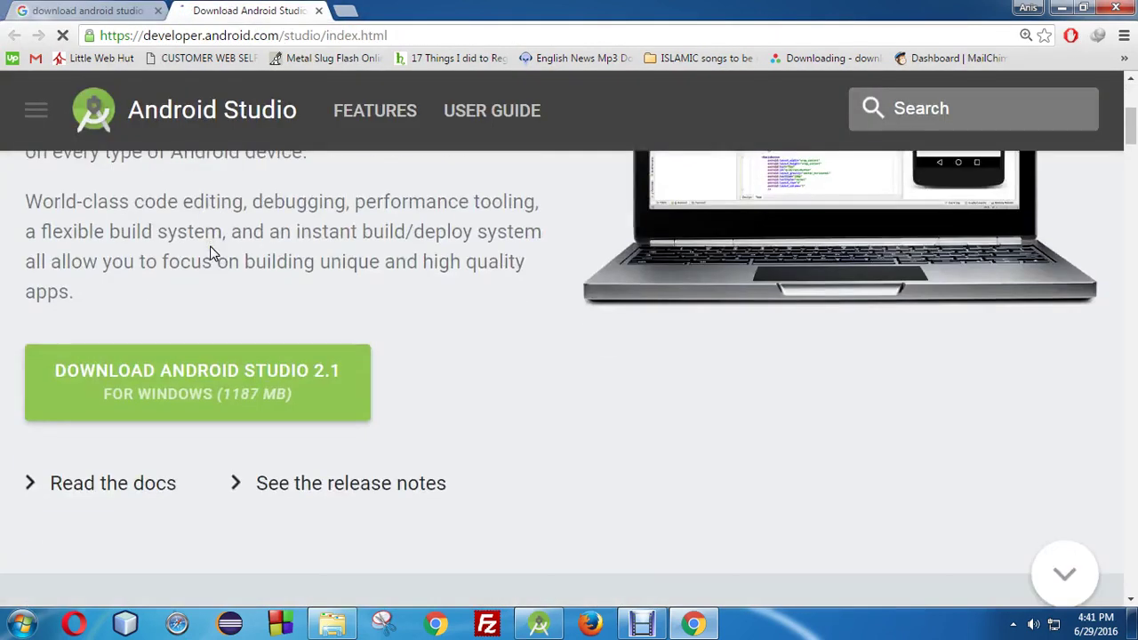
Examine the Android Studio page's introduction and its download offer for Windows
{"action": "scroll", "coordinate": [213, 253], "scroll_direction": "down", "scroll_amount": 2}
{"action": "scroll", "coordinate": [342, 298], "scroll_direction": "up", "scroll_amount": 5}
{"action": "scroll", "coordinate": [342, 296], "scroll_direction": "down", "scroll_amount": 3}
{"action": "scroll", "coordinate": [341, 289], "scroll_direction": "up", "scroll_amount": 3}
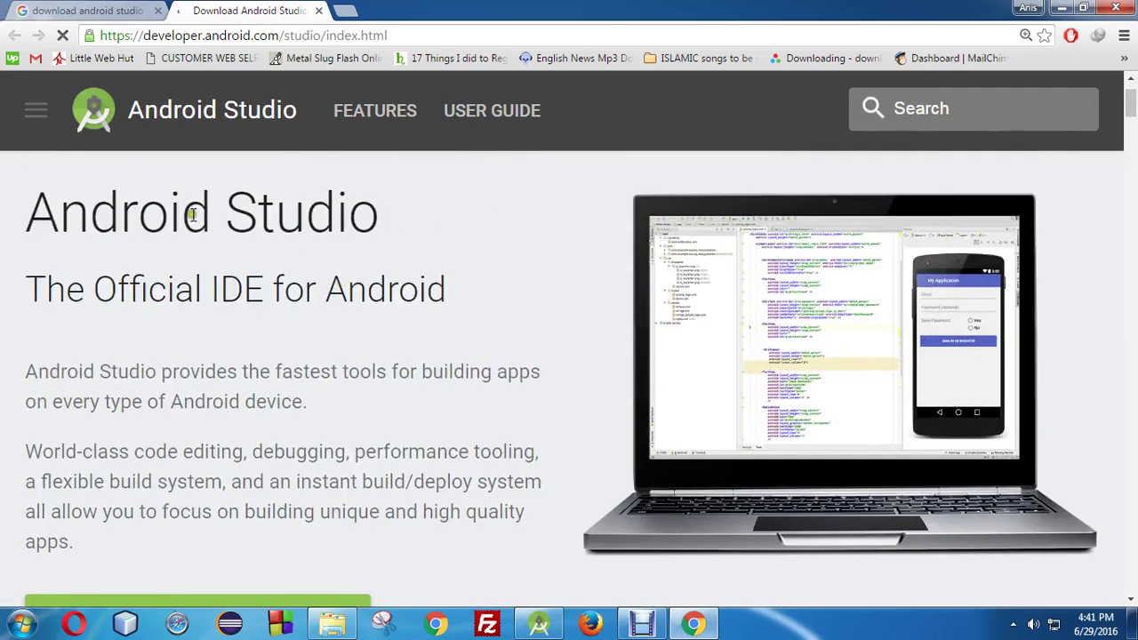
{"action": "scroll", "coordinate": [190, 215], "scroll_direction": "down", "scroll_amount": 2}
{"action": "scroll", "coordinate": [182, 345], "scroll_direction": "down", "scroll_amount": 2}
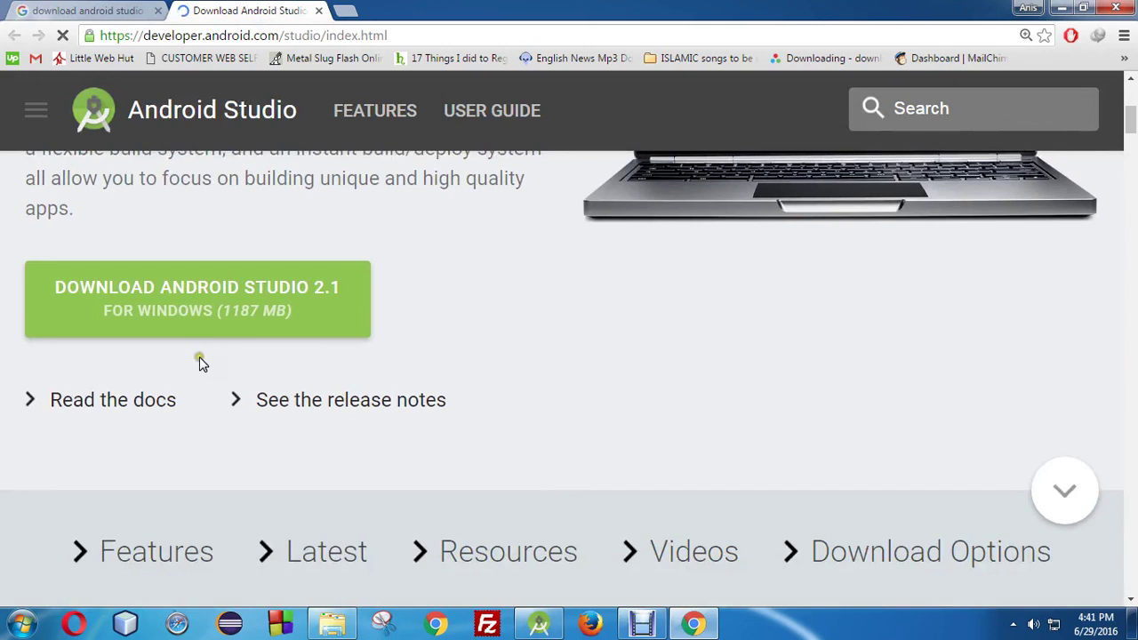
{"action": "scroll", "coordinate": [581, 284], "scroll_direction": "up", "scroll_amount": 4}
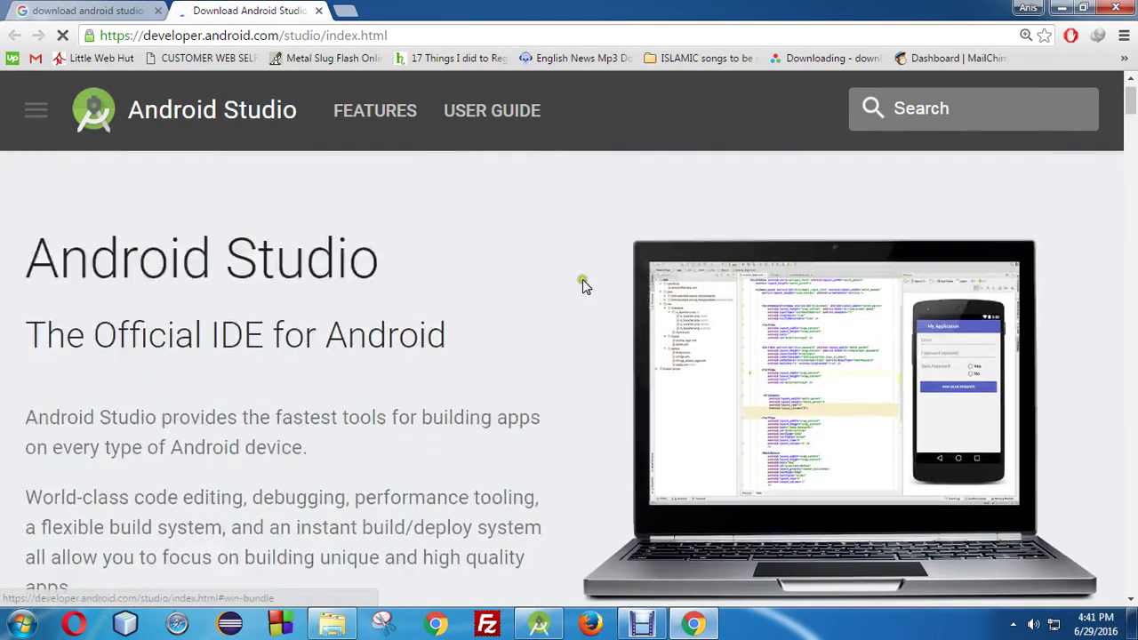
{"action": "scroll", "coordinate": [259, 358], "scroll_direction": "down", "scroll_amount": 1}
{"action": "scroll", "coordinate": [258, 358], "scroll_direction": "down", "scroll_amount": 2}
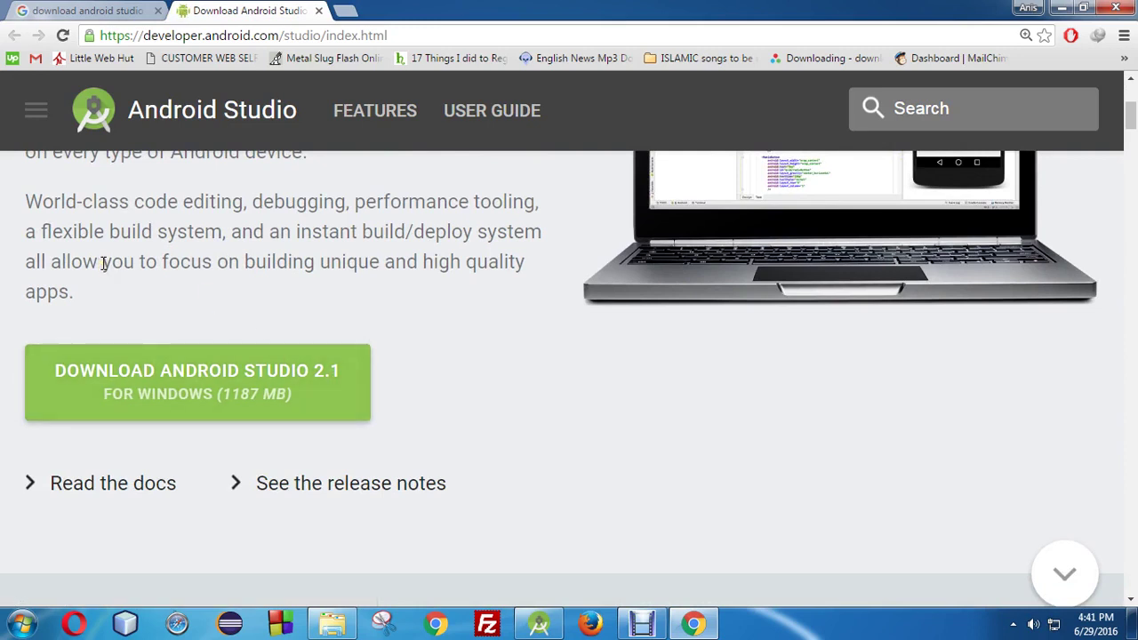
{"action": "scroll", "coordinate": [456, 394], "scroll_direction": "down", "scroll_amount": 2}
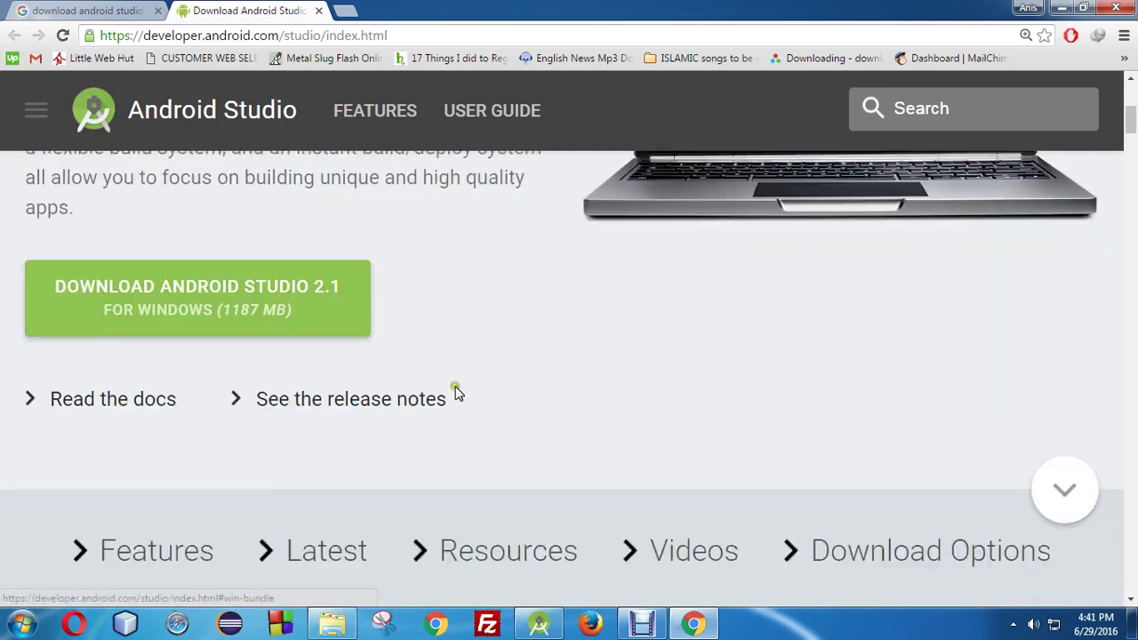
{"action": "scroll", "coordinate": [551, 385], "scroll_direction": "up", "scroll_amount": 5}
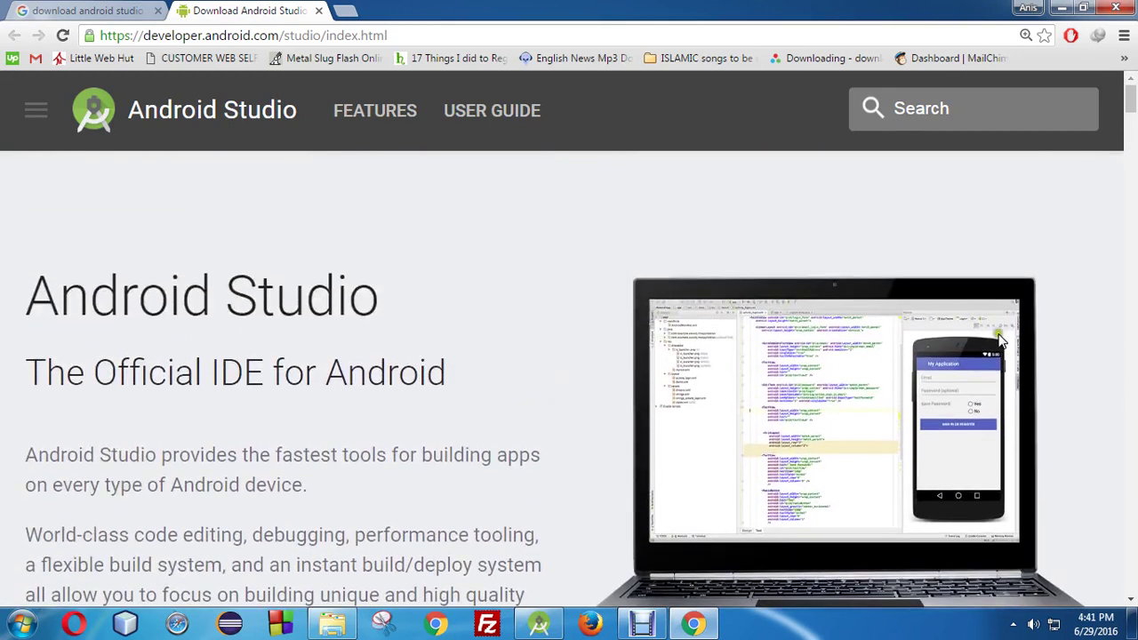
{"action": "scroll", "coordinate": [587, 373], "scroll_direction": "down", "scroll_amount": 1}
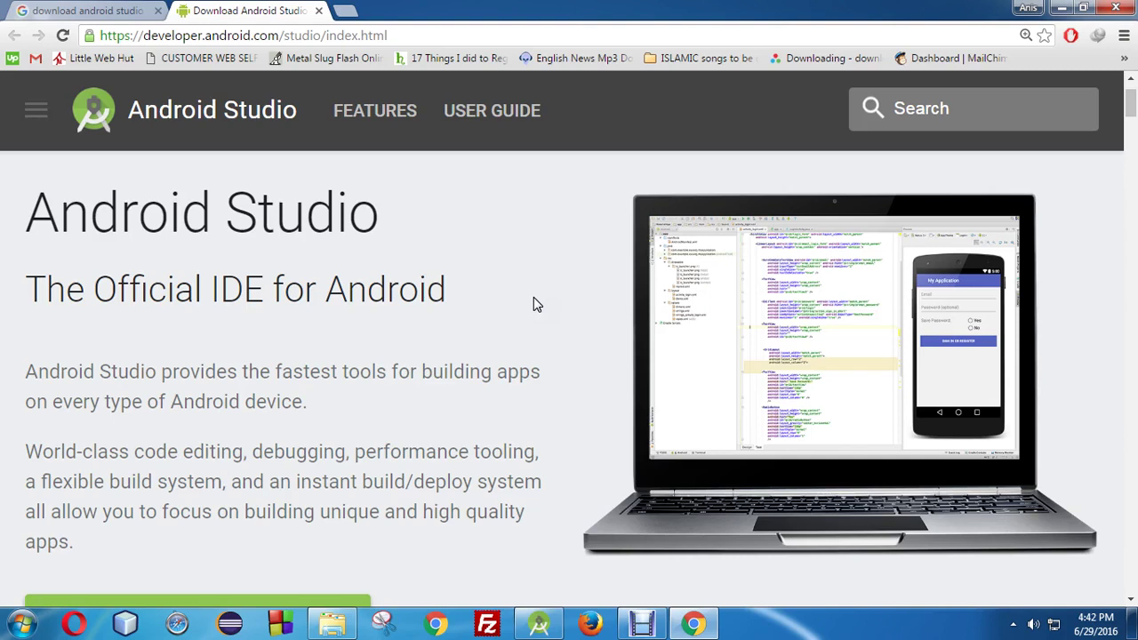
{"action": "scroll", "coordinate": [533, 309], "scroll_direction": "down", "scroll_amount": 2}
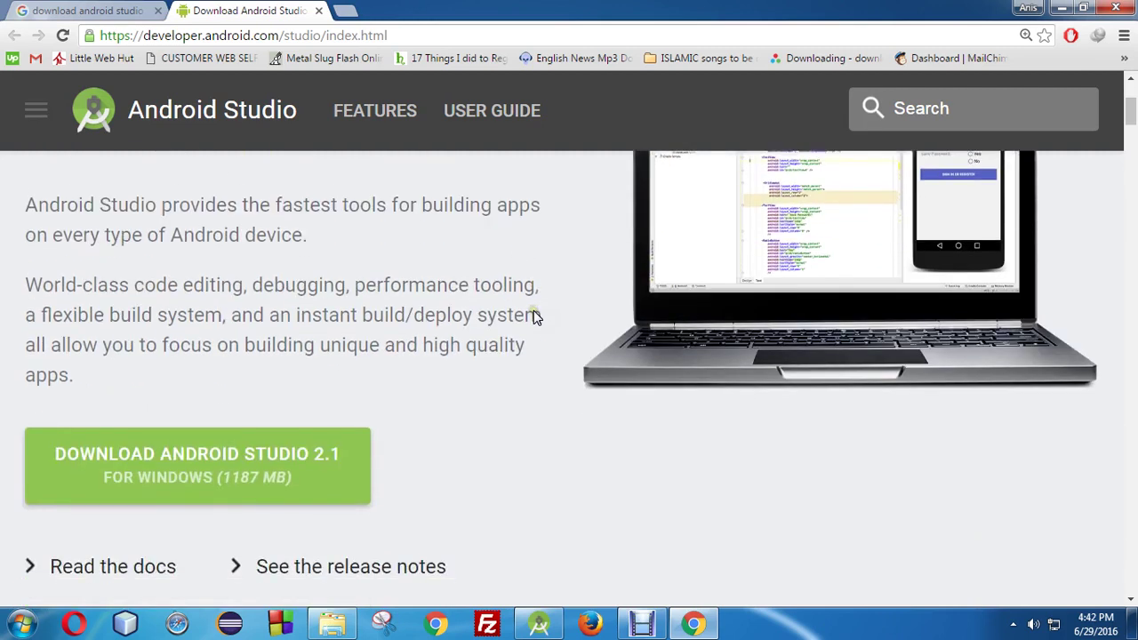
{"action": "scroll", "coordinate": [533, 311], "scroll_direction": "up", "scroll_amount": 1}
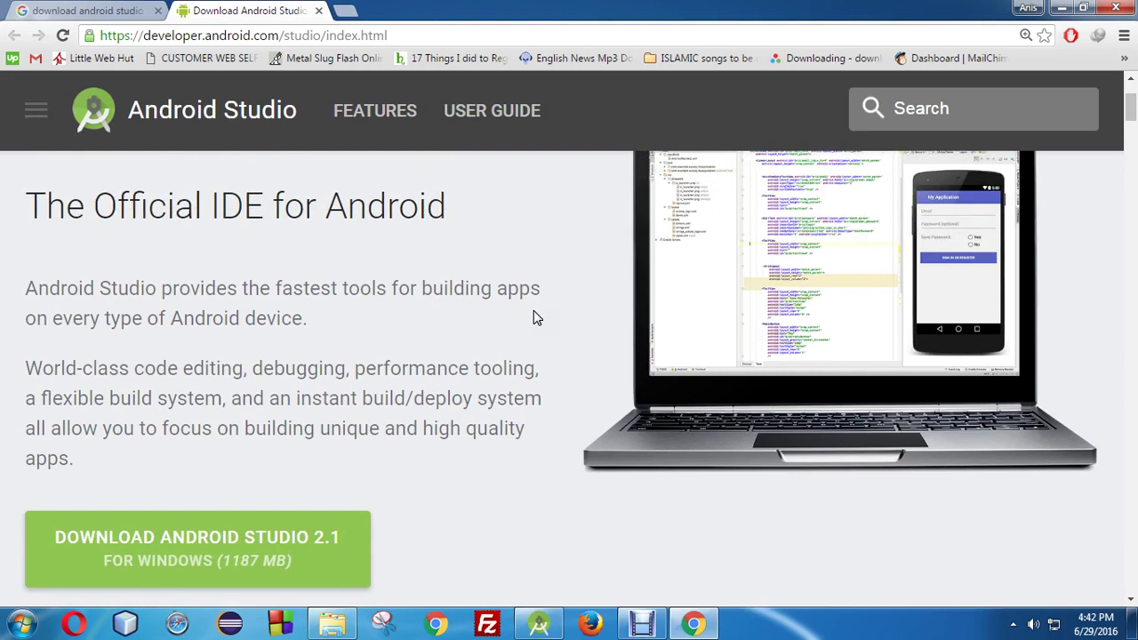
{"action": "scroll", "coordinate": [534, 311], "scroll_direction": "up", "scroll_amount": 1}
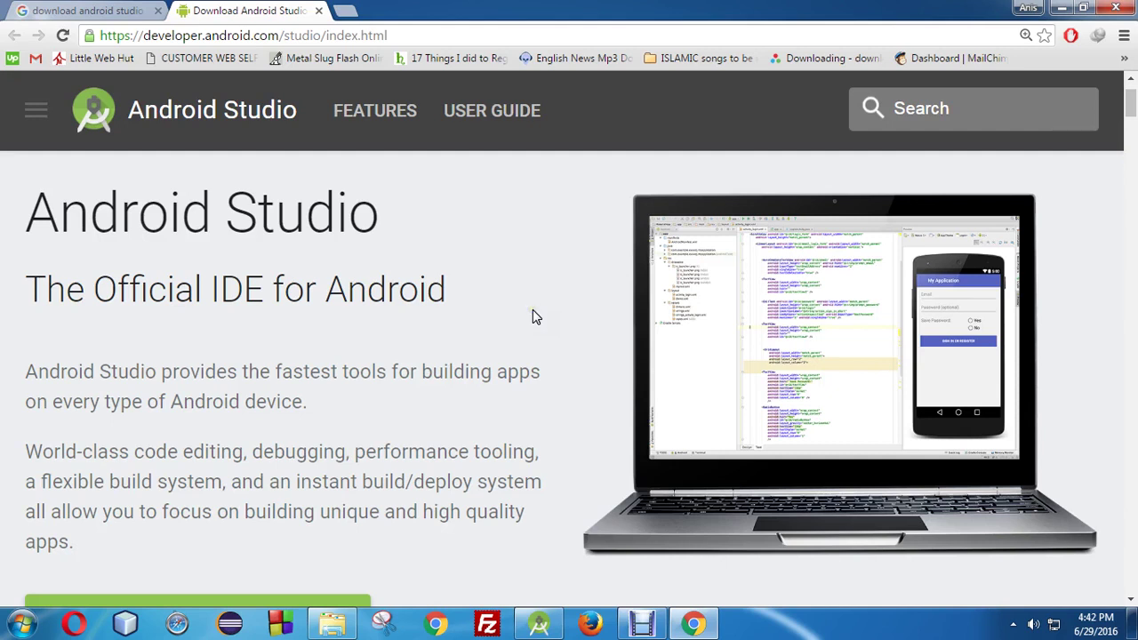
{"action": "scroll", "coordinate": [534, 318], "scroll_direction": "down", "scroll_amount": 1}
{"action": "scroll", "coordinate": [526, 318], "scroll_direction": "up", "scroll_amount": 1}
{"action": "scroll", "coordinate": [527, 318], "scroll_direction": "down", "scroll_amount": 2}
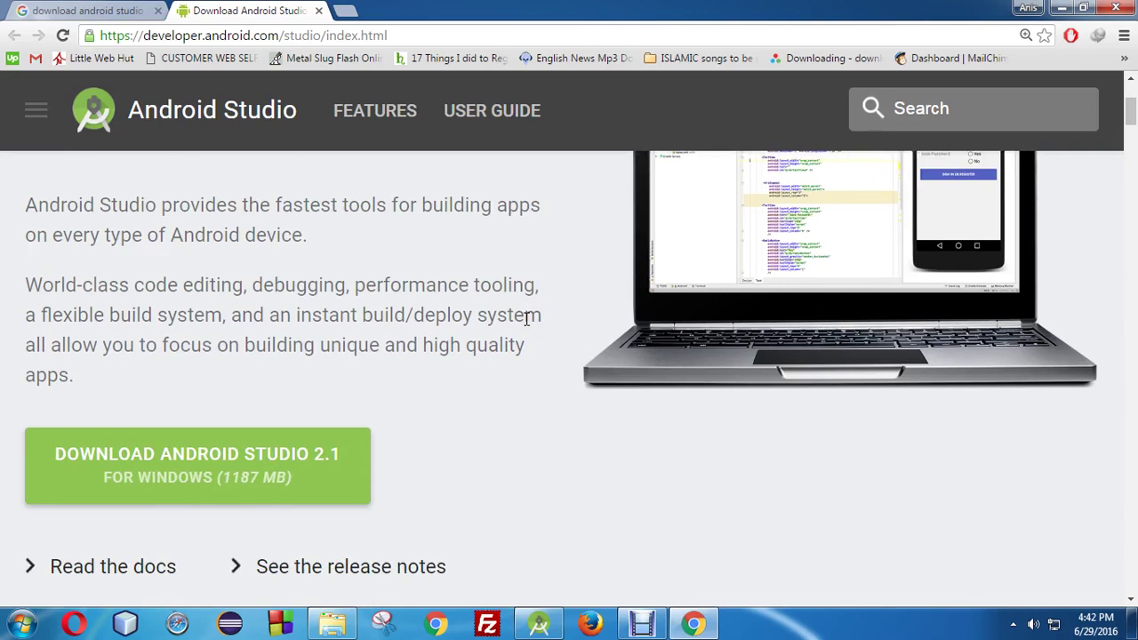
{"action": "scroll", "coordinate": [527, 318], "scroll_direction": "down", "scroll_amount": 1}
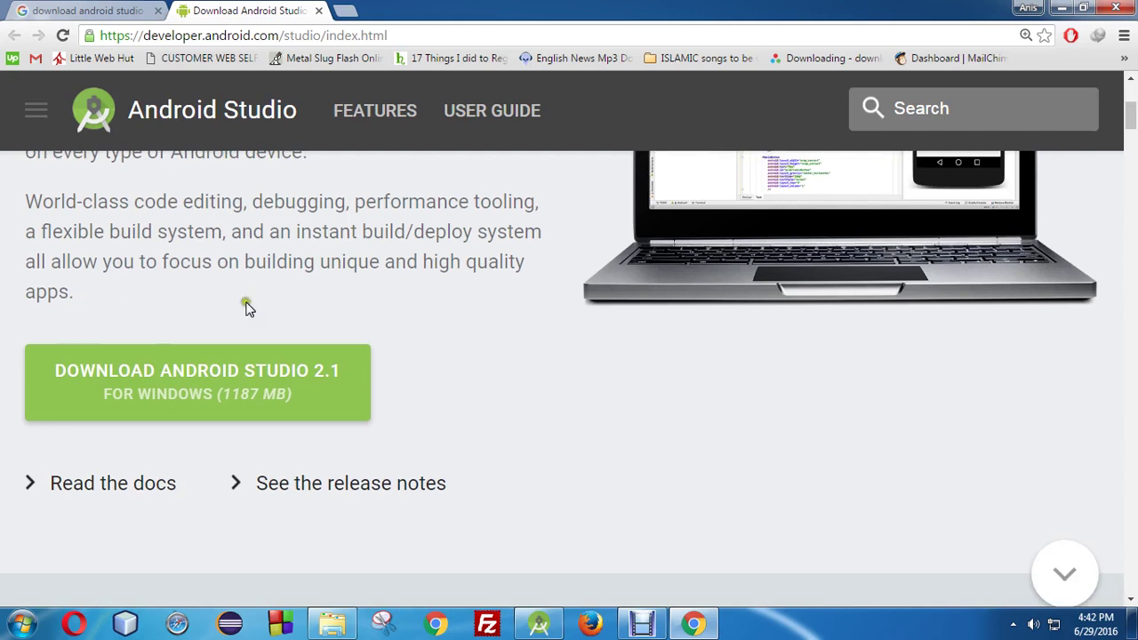
Request the Android Studio 2.1 download for Windows and look through its license agreement
{"action": "scroll", "coordinate": [320, 320], "scroll_direction": "down", "scroll_amount": 2}
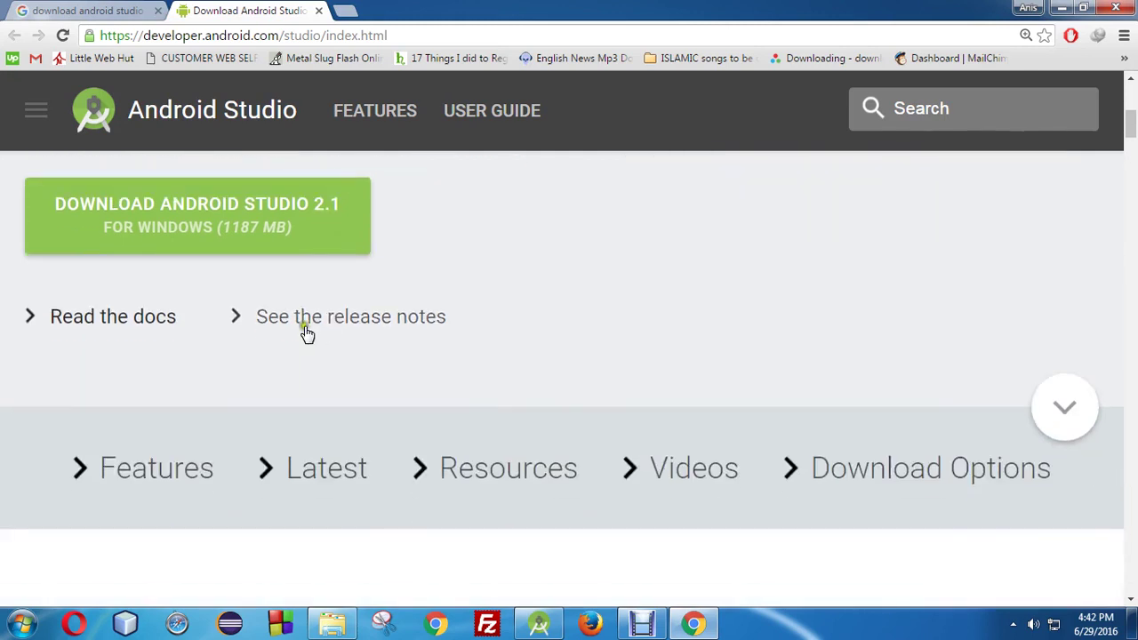
{"action": "left_click", "coordinate": [201, 229]}
{"action": "scroll", "coordinate": [201, 234], "scroll_direction": "down", "scroll_amount": 3}
{"action": "scroll", "coordinate": [495, 312], "scroll_direction": "down", "scroll_amount": 3}
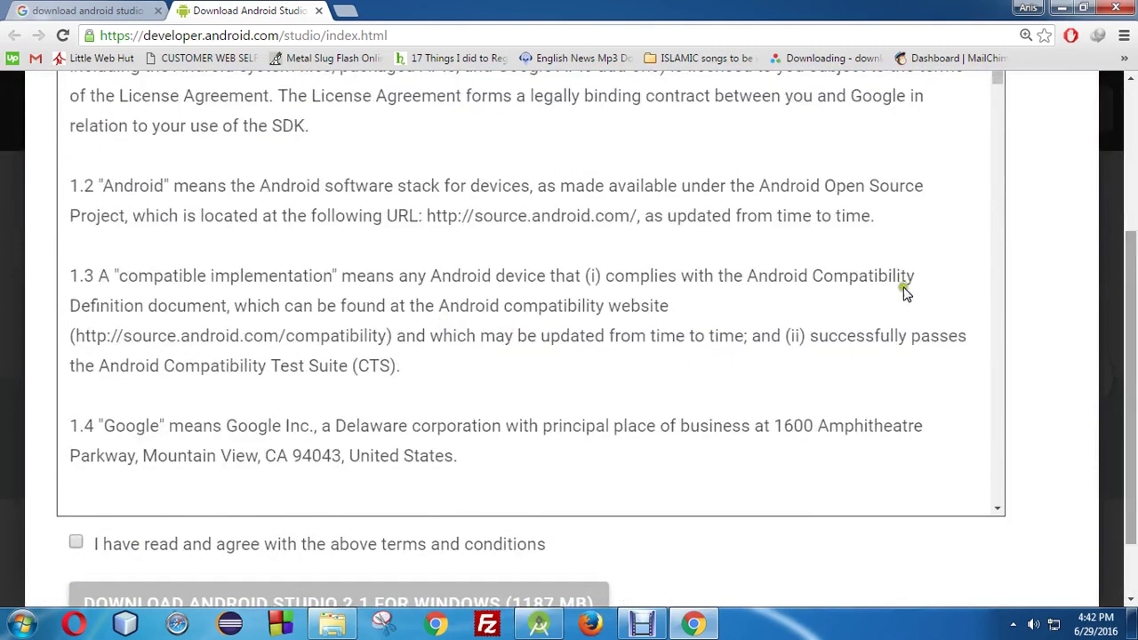
{"action": "scroll", "coordinate": [373, 400], "scroll_direction": "down", "scroll_amount": 3}
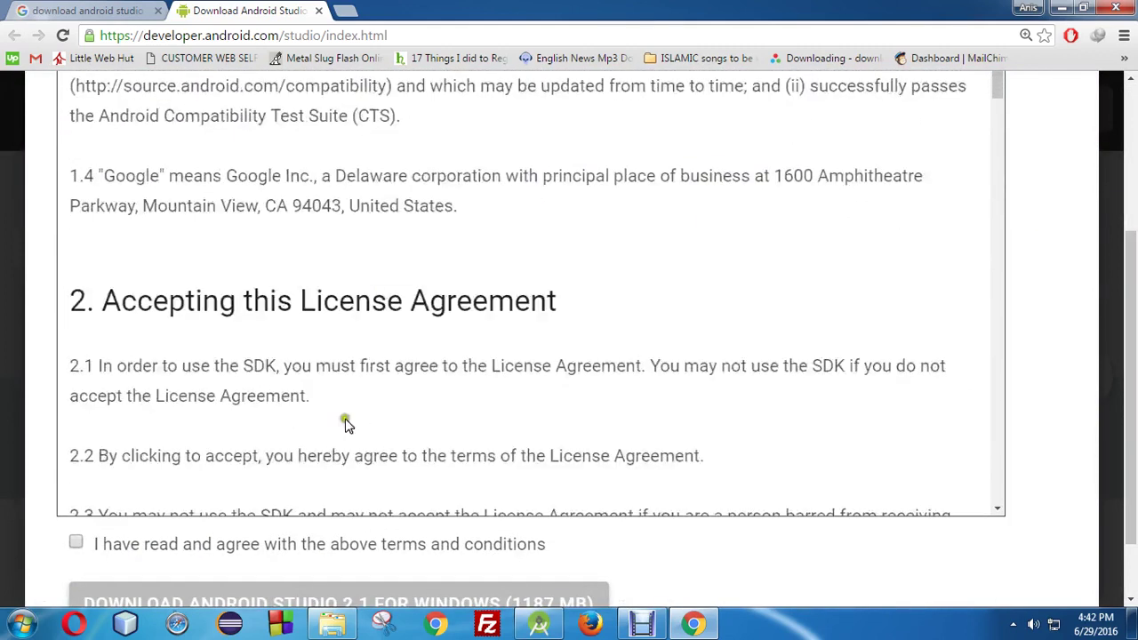
Agree to the terms and request the Android Studio 2.1 installer, cancel the download manager's dialog, and view the install instructions
{"action": "left_click", "coordinate": [75, 541]}
{"action": "scroll", "coordinate": [628, 383], "scroll_direction": "down", "scroll_amount": 2}
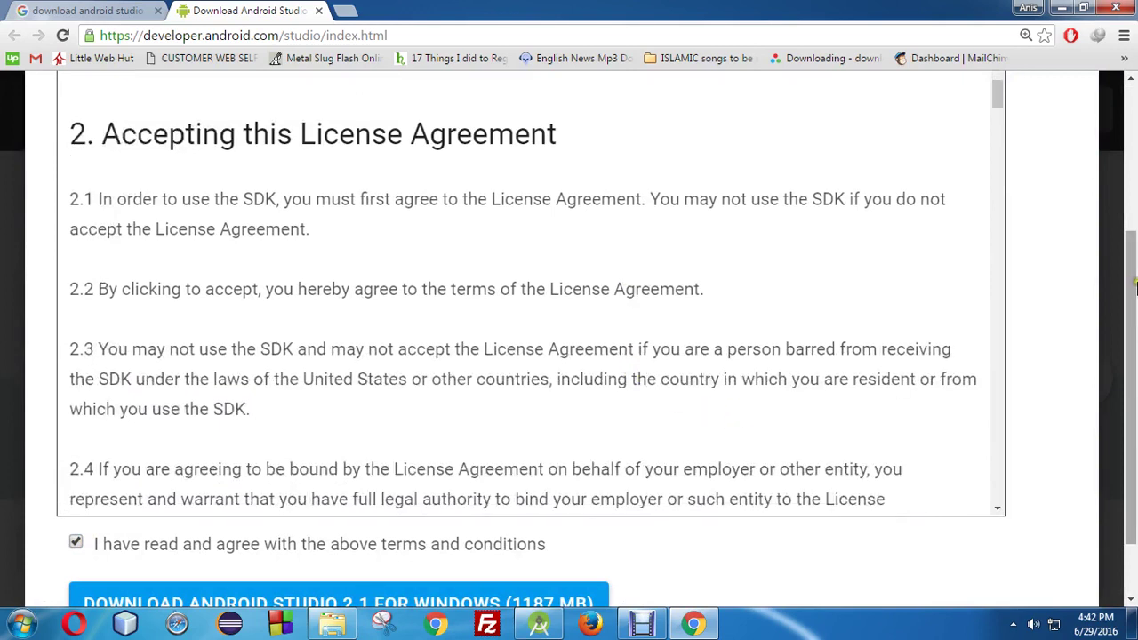
{"action": "left_click_drag", "start_coordinate": [1133, 287], "coordinate": [1133, 337]}
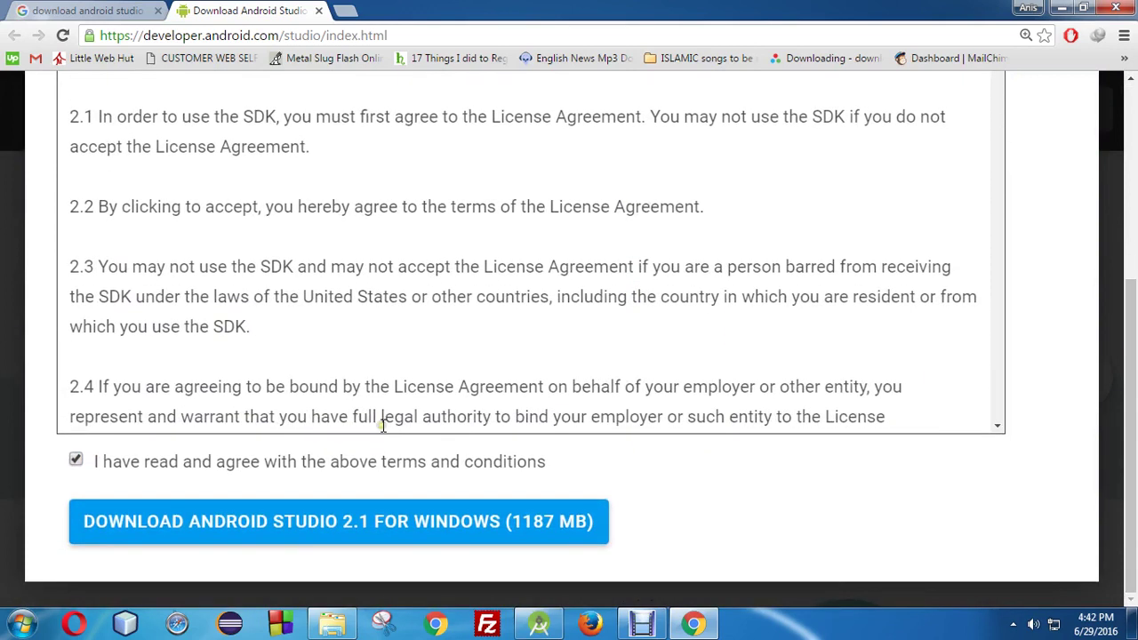
{"action": "left_click", "coordinate": [354, 537]}
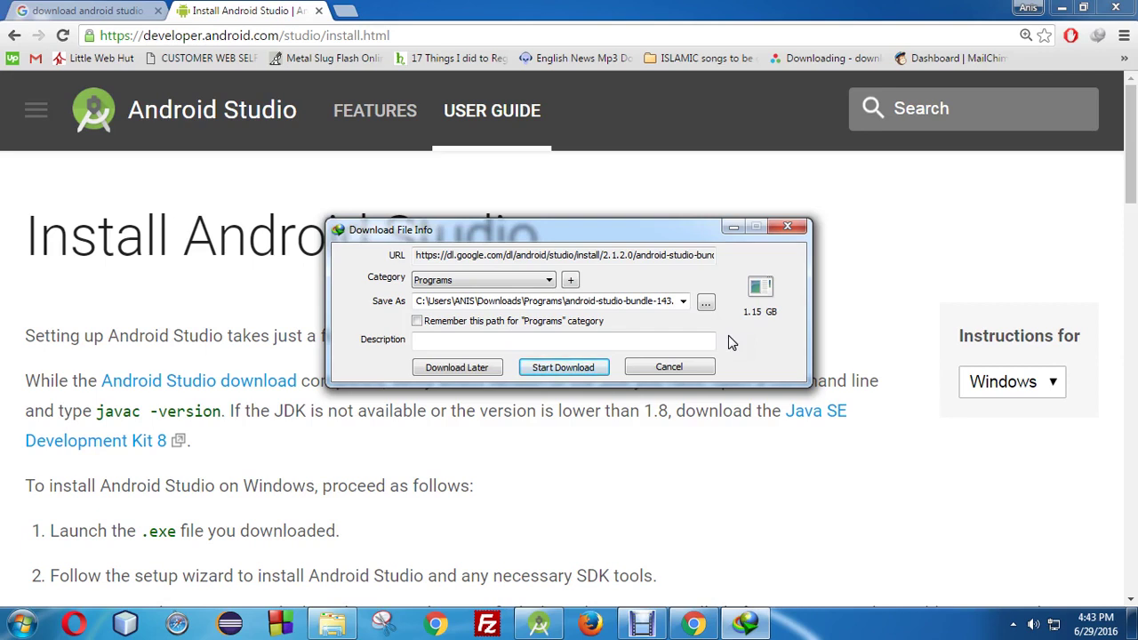
{"action": "left_click", "coordinate": [671, 368]}
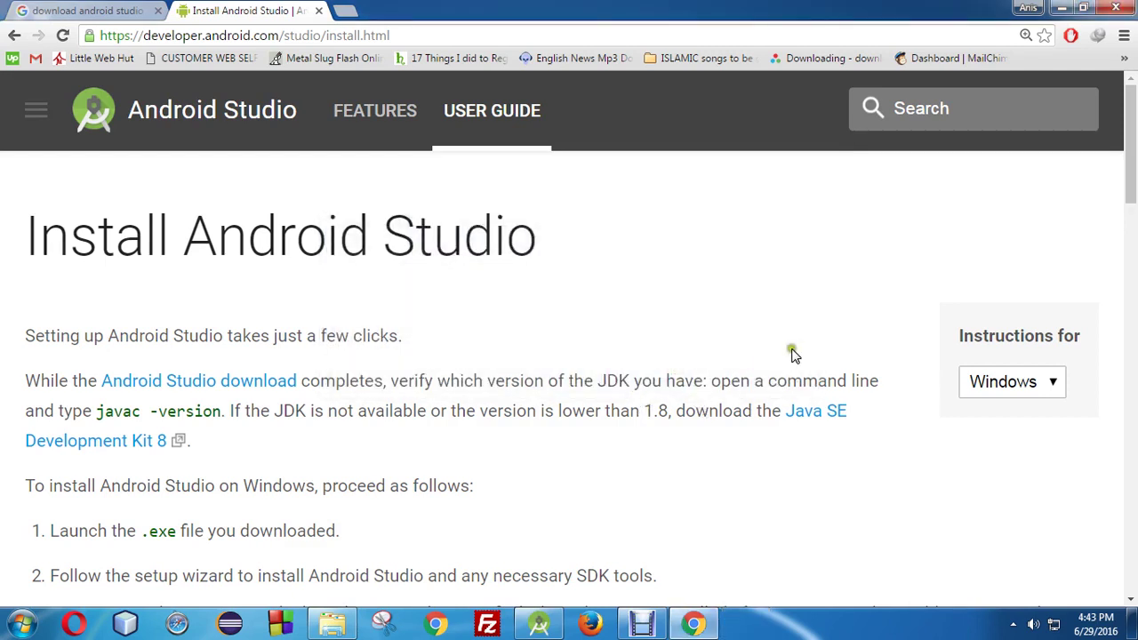
{"action": "scroll", "coordinate": [459, 378], "scroll_direction": "down", "scroll_amount": 3}
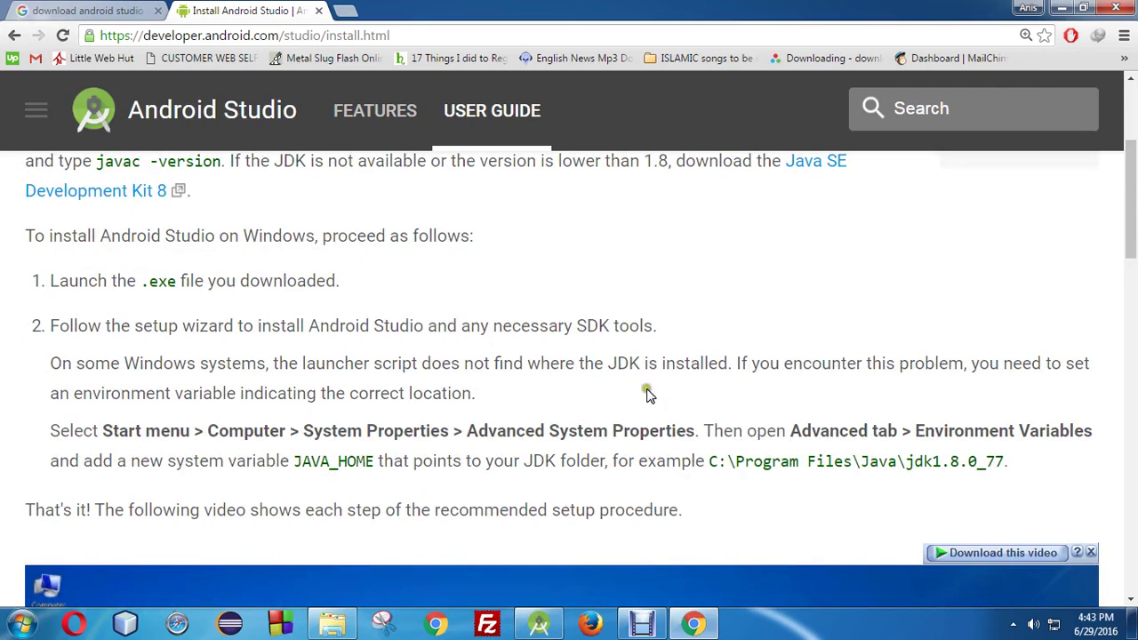
Minimize the browser and bring up the Latest Softwares folder that holds the Android Studio installer
{"action": "left_click", "coordinate": [1064, 9]}
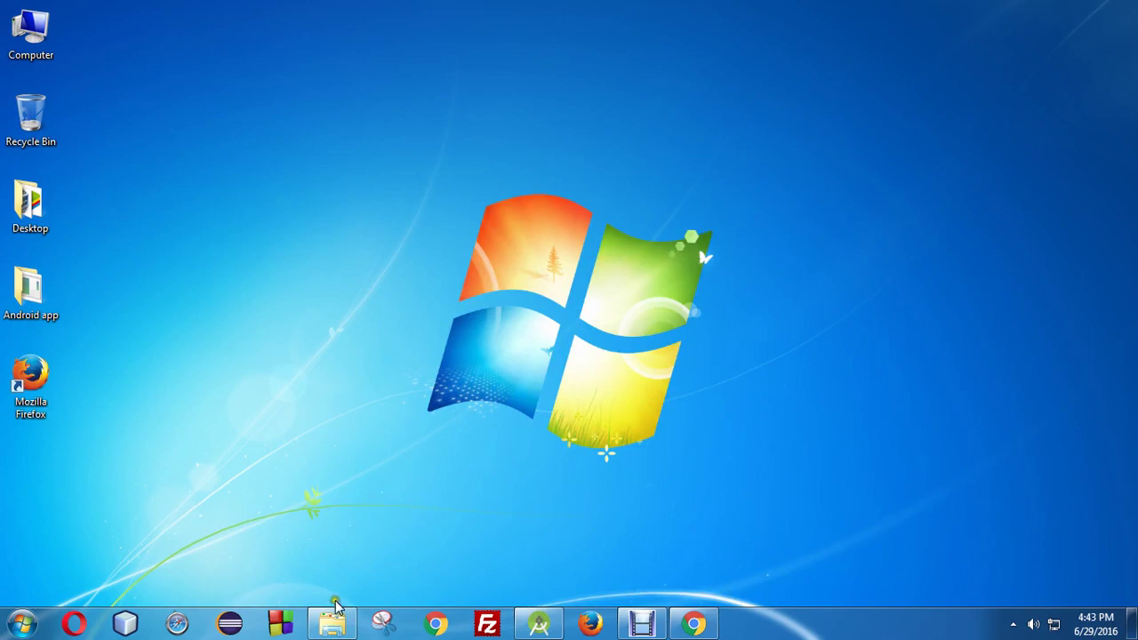
{"action": "left_click", "coordinate": [316, 621]}
{"action": "left_click", "coordinate": [342, 207]}
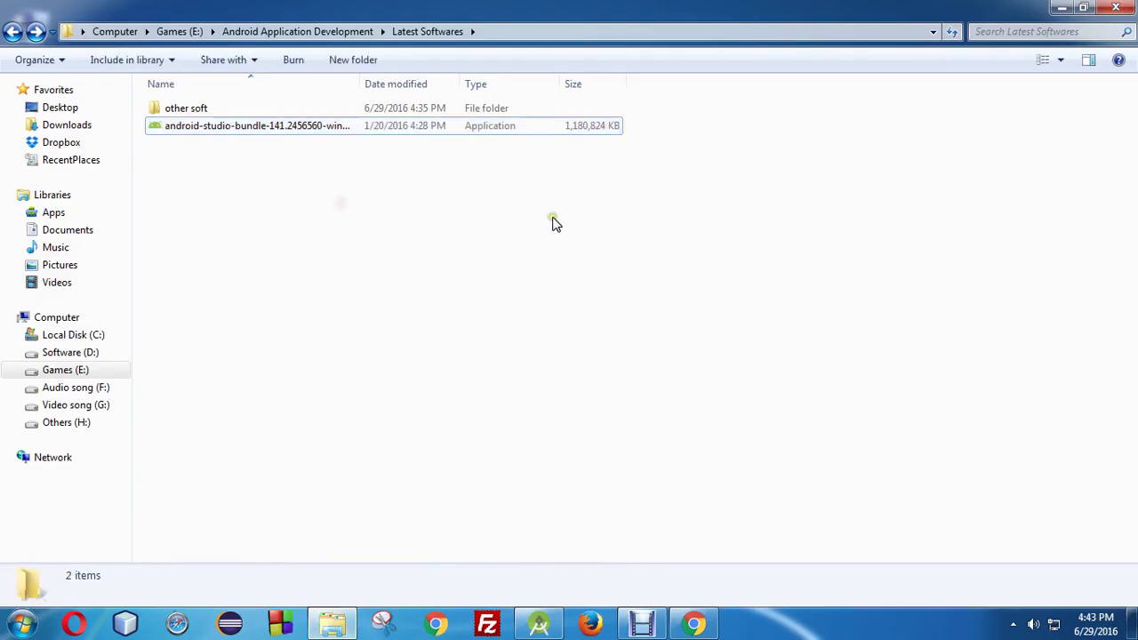
Try to run the android-studio-bundle-141.2456560-windows.exe installer, allow it past the security warning, and cancel its setup
{"action": "left_click", "coordinate": [345, 127]}
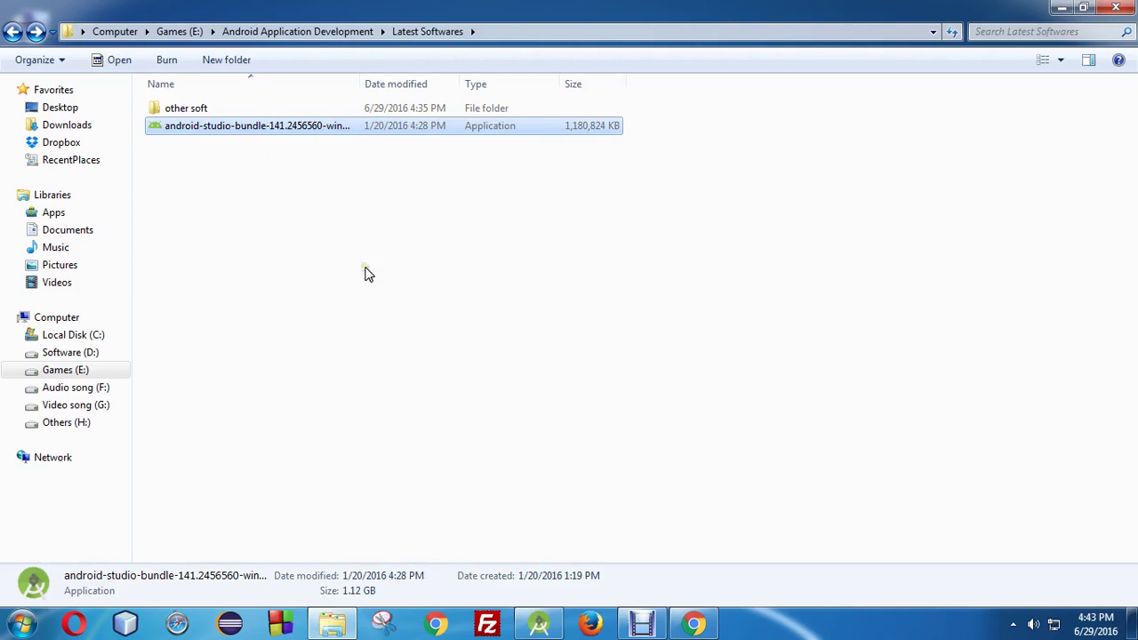
{"action": "double_click", "coordinate": [250, 129]}
{"action": "double_click", "coordinate": [316, 125]}
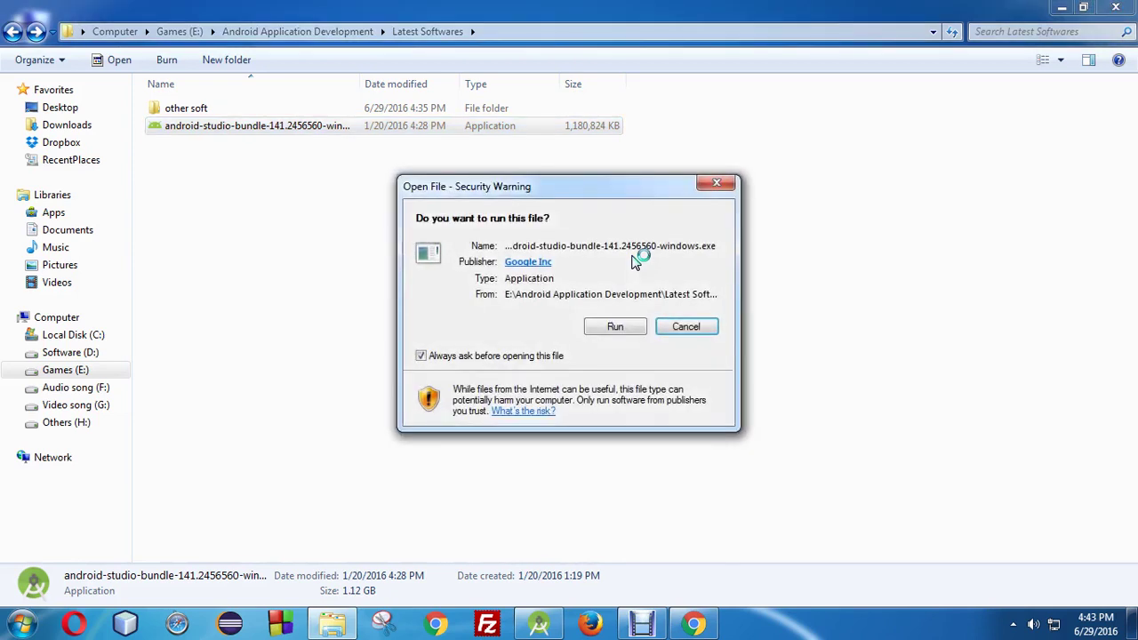
{"action": "left_click", "coordinate": [622, 326]}
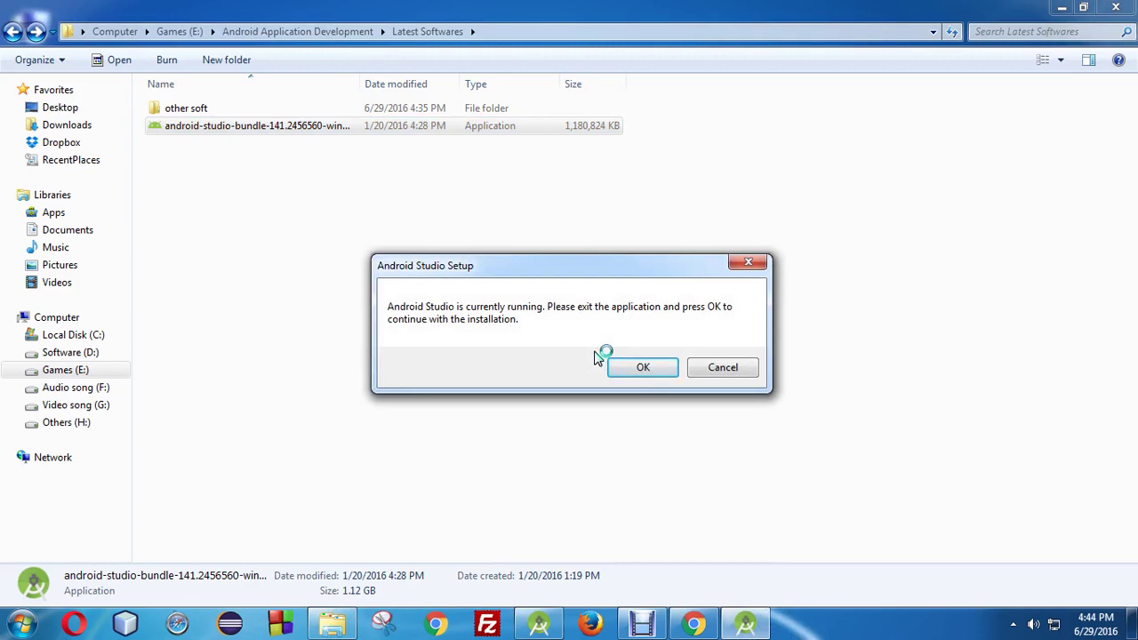
{"action": "left_click", "coordinate": [735, 372]}
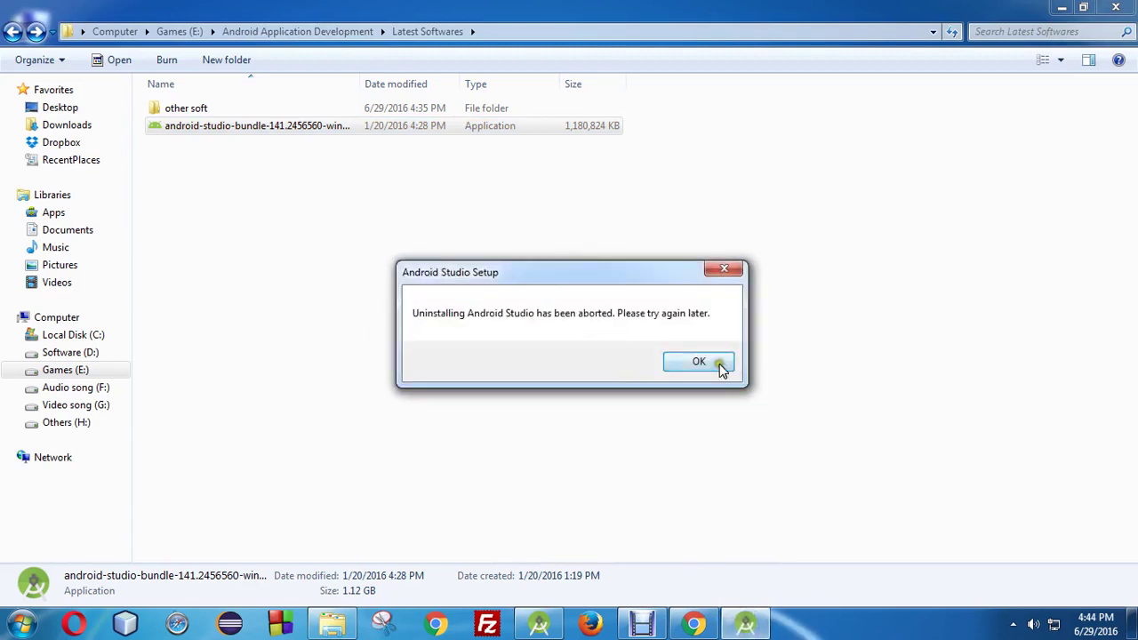
{"action": "left_click", "coordinate": [734, 269]}
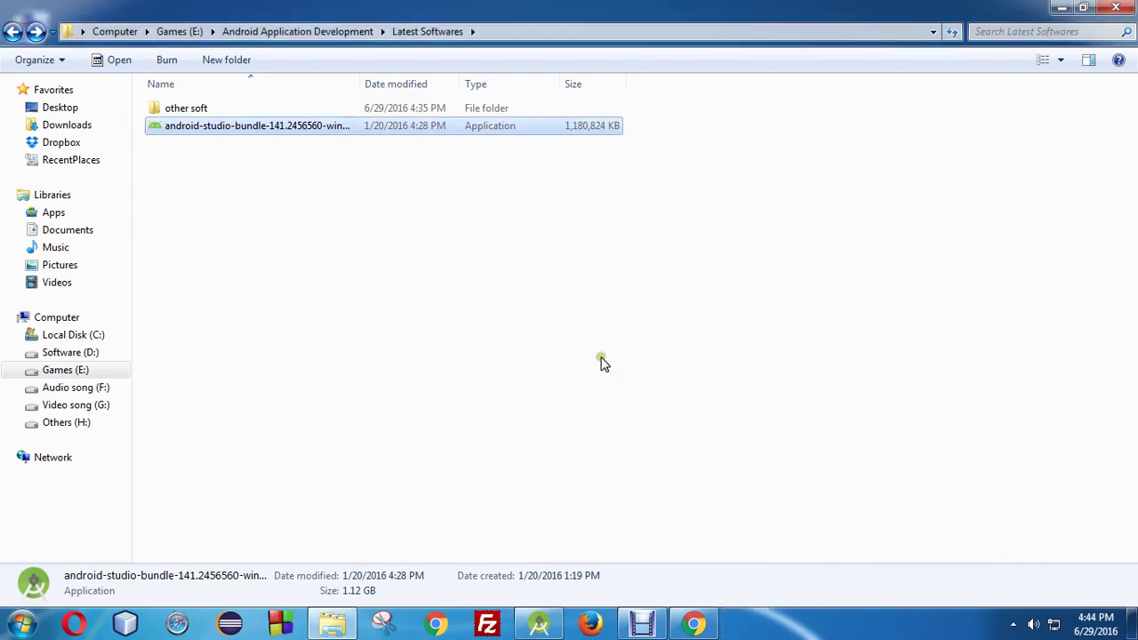
{"action": "left_click", "coordinate": [235, 213]}
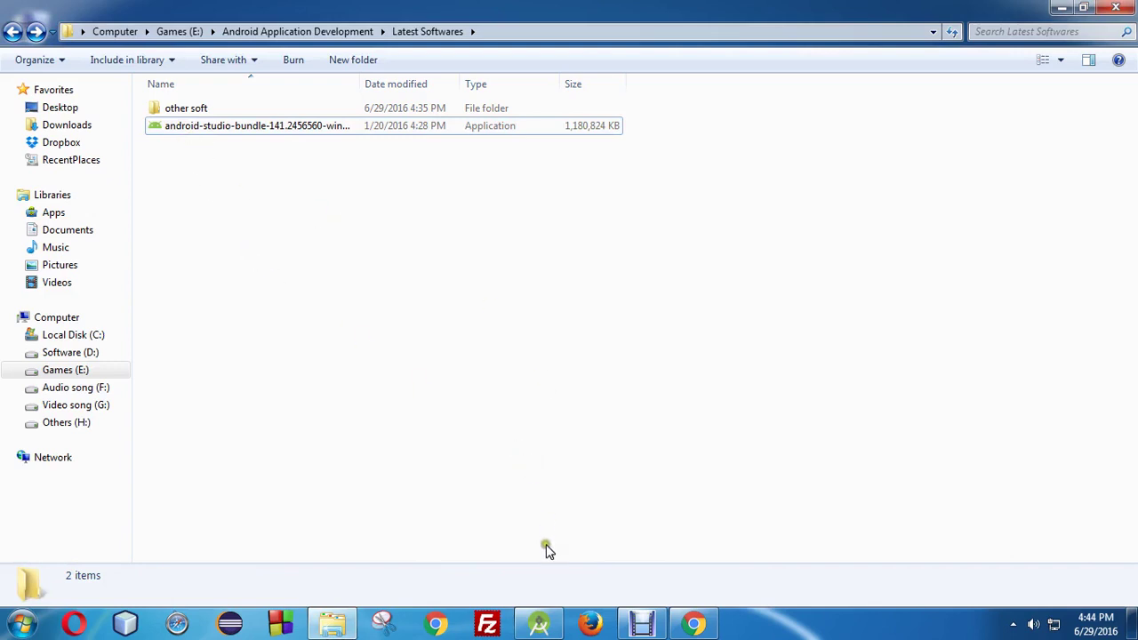
Switch to Android Studio's welcome window, move it aside, and minimize the folder window behind it
{"action": "left_click", "coordinate": [536, 366]}
{"action": "left_click", "coordinate": [539, 625]}
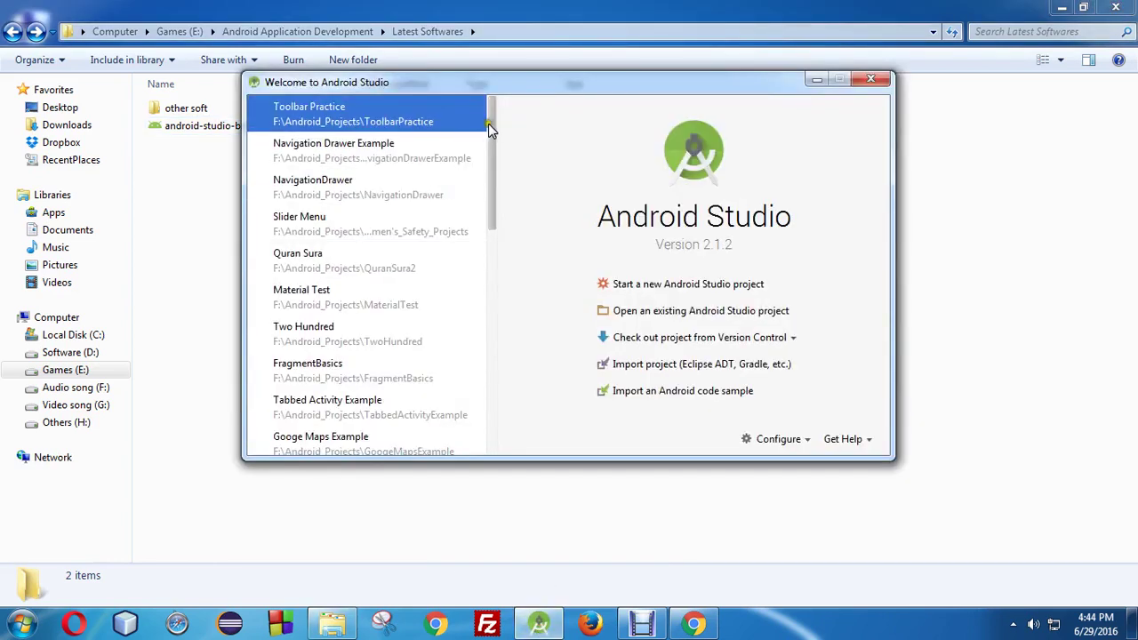
{"action": "left_click_drag", "start_coordinate": [496, 128], "coordinate": [490, 109]}
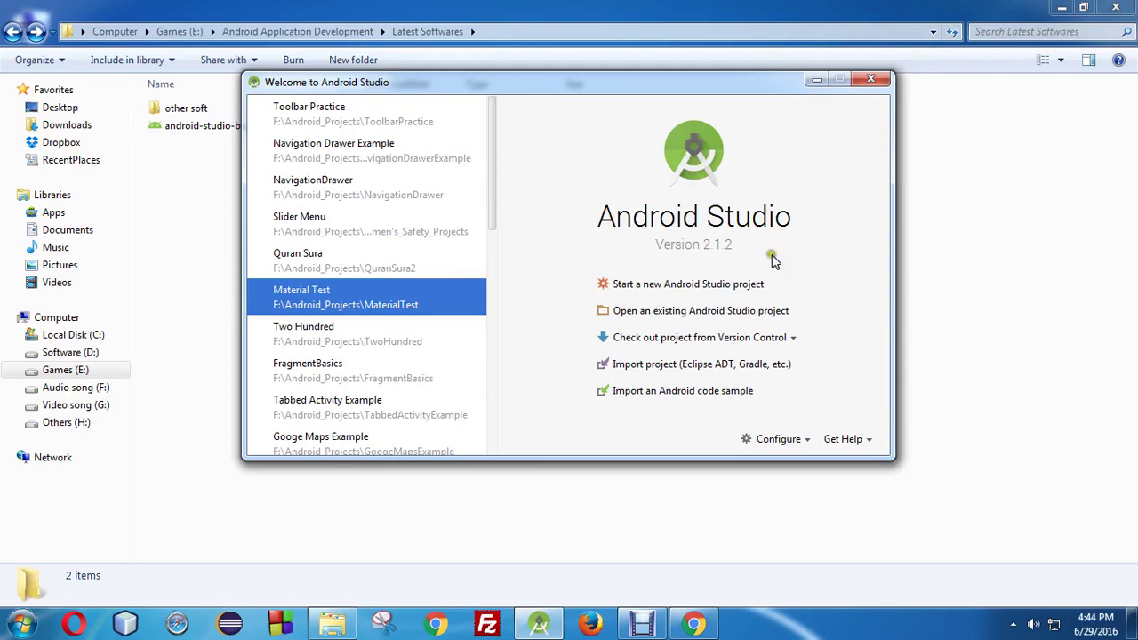
{"action": "left_click_drag", "start_coordinate": [698, 82], "coordinate": [620, 83]}
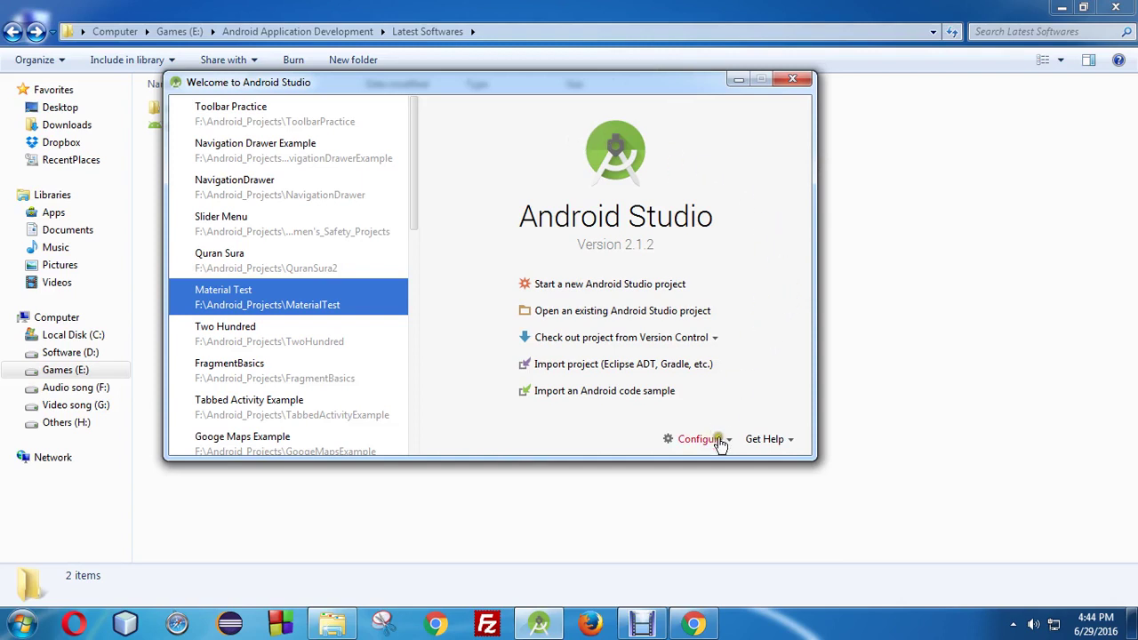
{"action": "left_click_drag", "start_coordinate": [602, 80], "coordinate": [520, 82]}
{"action": "left_click", "coordinate": [1061, 7]}
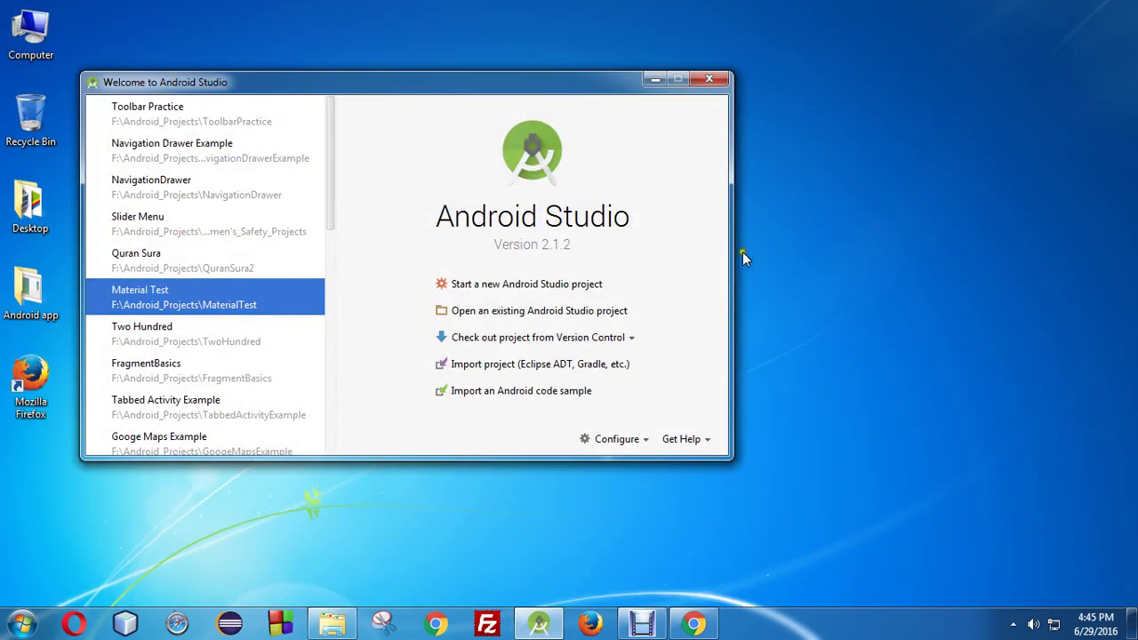
Open the SDK Manager settings from the welcome window and launch the standalone SDK Manager
{"action": "left_click", "coordinate": [648, 442]}
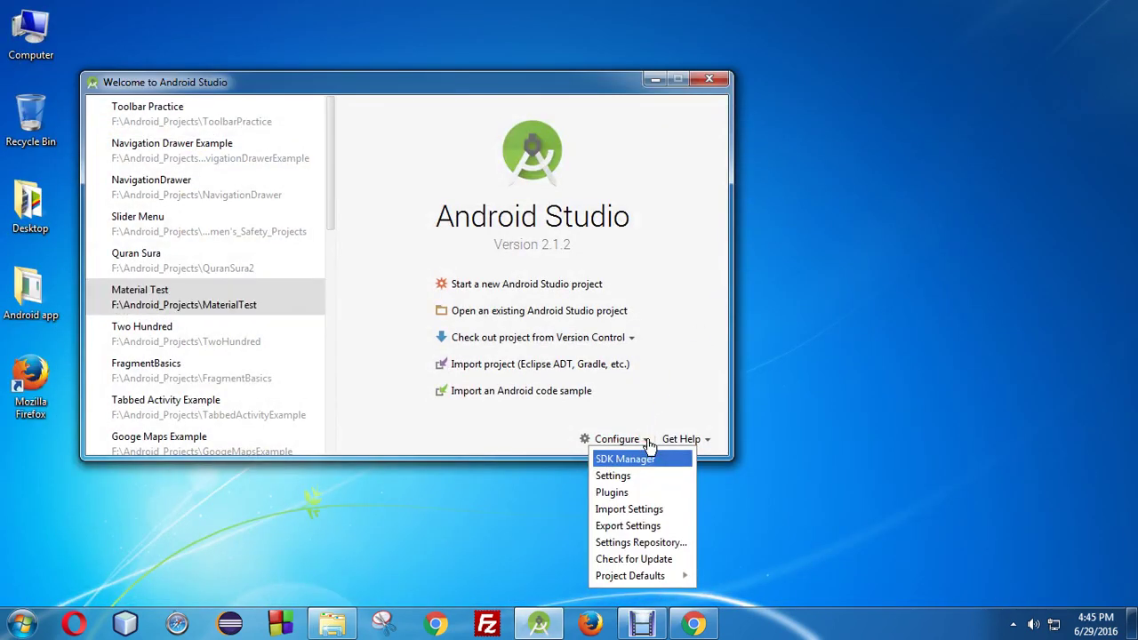
{"action": "left_click", "coordinate": [627, 460]}
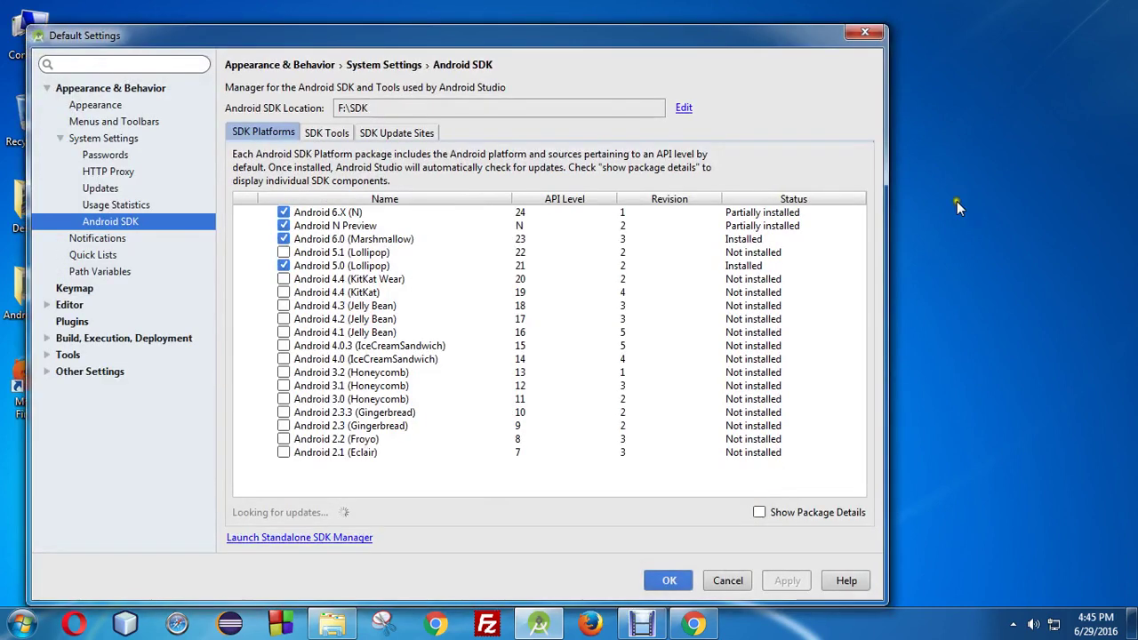
{"action": "left_click_drag", "start_coordinate": [742, 37], "coordinate": [808, 14]}
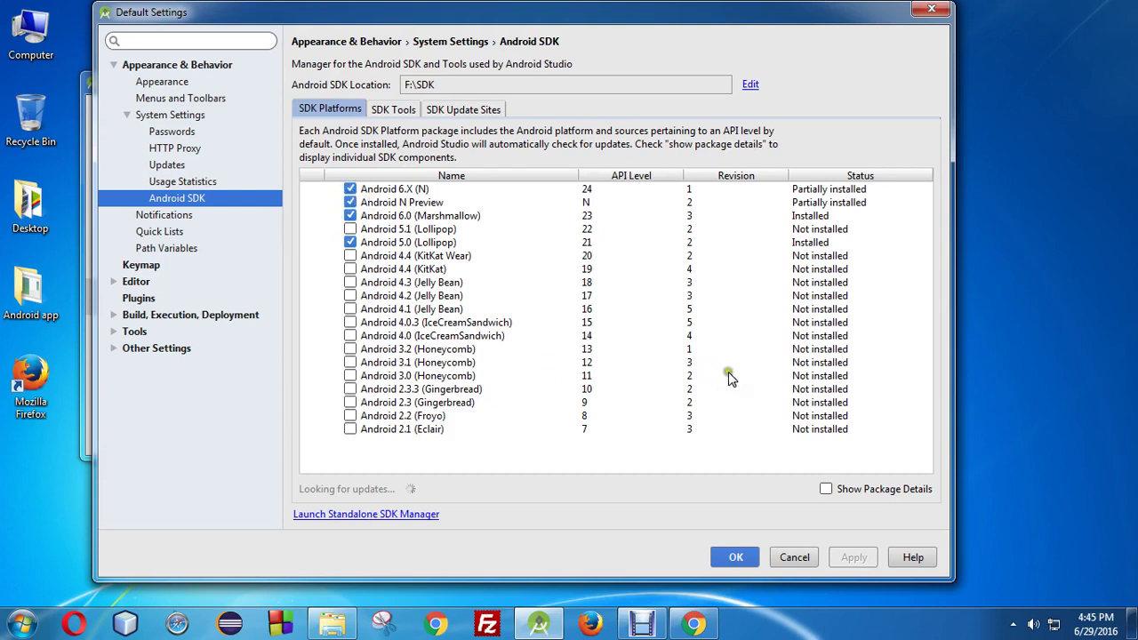
{"action": "left_click", "coordinate": [385, 515]}
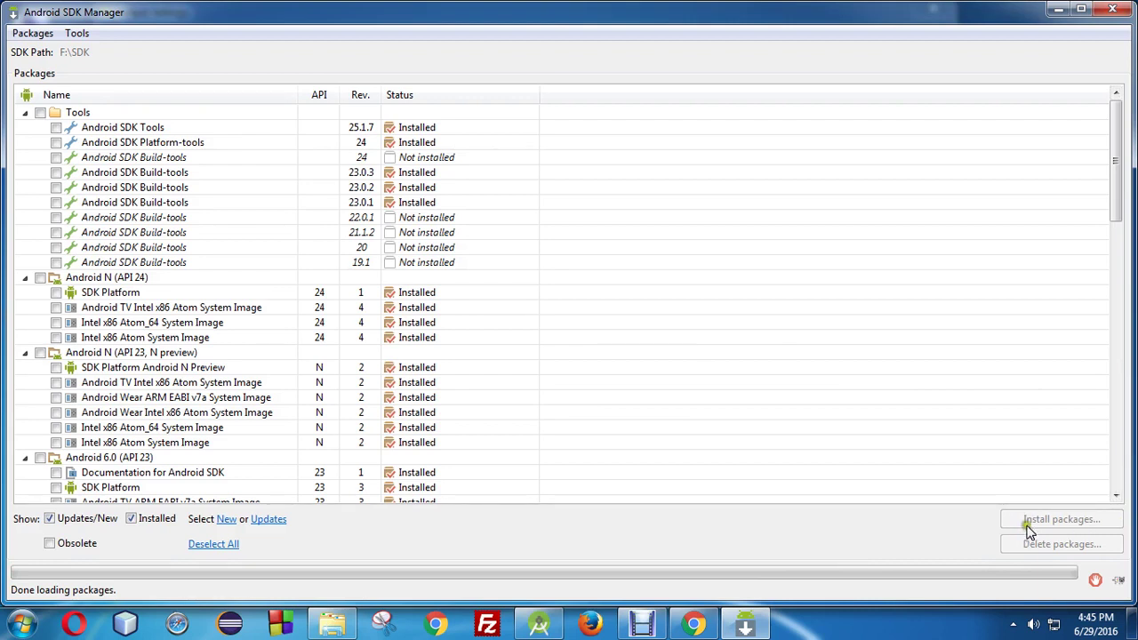
Examine the standalone SDK Manager's package list from Tools to Extras and close both the manager and the settings dialog
{"action": "left_click_drag", "start_coordinate": [1114, 197], "coordinate": [1120, 163]}
{"action": "left_click_drag", "start_coordinate": [1113, 160], "coordinate": [1112, 148]}
{"action": "scroll", "coordinate": [475, 399], "scroll_direction": "down", "scroll_amount": 14}
{"action": "scroll", "coordinate": [484, 433], "scroll_direction": "down", "scroll_amount": 5}
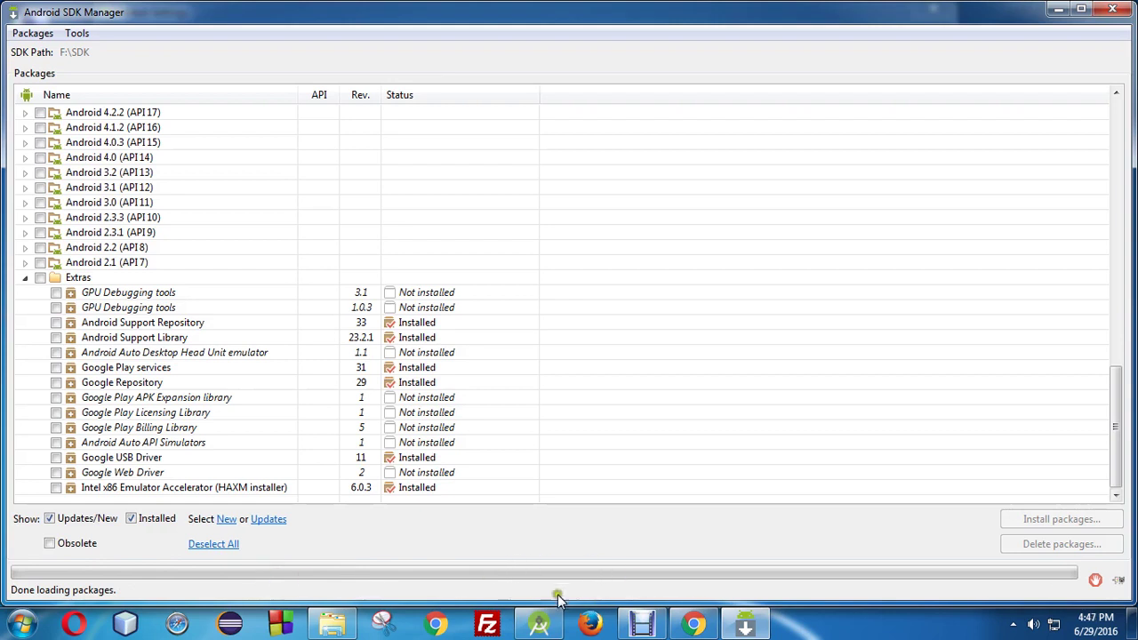
{"action": "scroll", "coordinate": [800, 311], "scroll_direction": "up", "scroll_amount": 2}
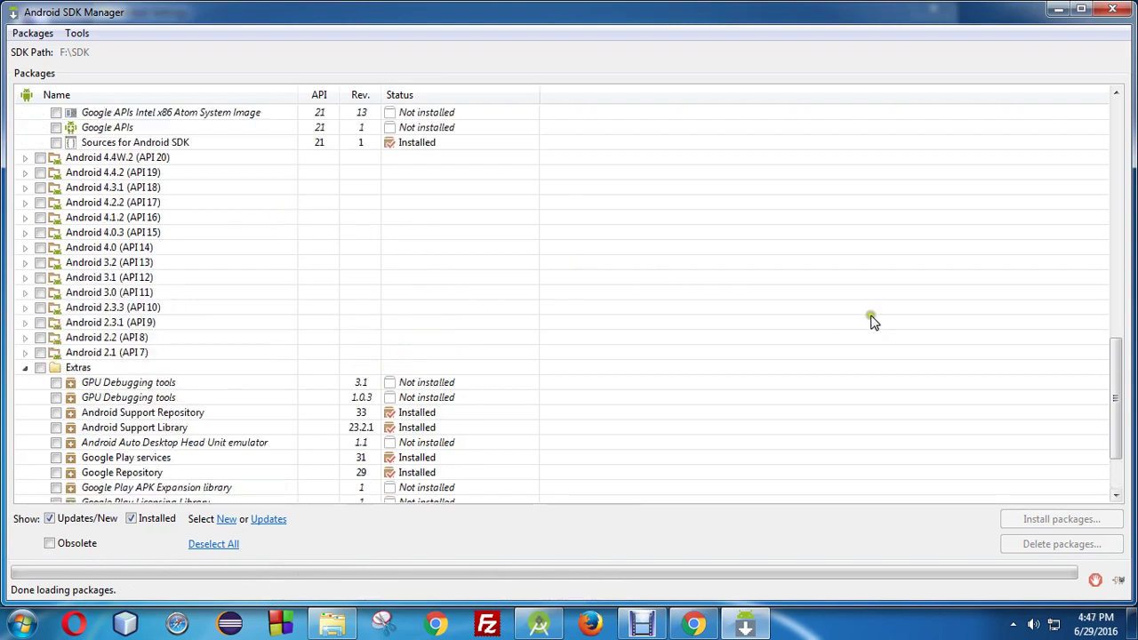
{"action": "scroll", "coordinate": [533, 322], "scroll_direction": "up", "scroll_amount": 5}
{"action": "scroll", "coordinate": [462, 321], "scroll_direction": "up", "scroll_amount": 2}
{"action": "scroll", "coordinate": [427, 325], "scroll_direction": "down", "scroll_amount": 3}
{"action": "scroll", "coordinate": [425, 329], "scroll_direction": "up", "scroll_amount": 4}
{"action": "scroll", "coordinate": [424, 328], "scroll_direction": "up", "scroll_amount": 10}
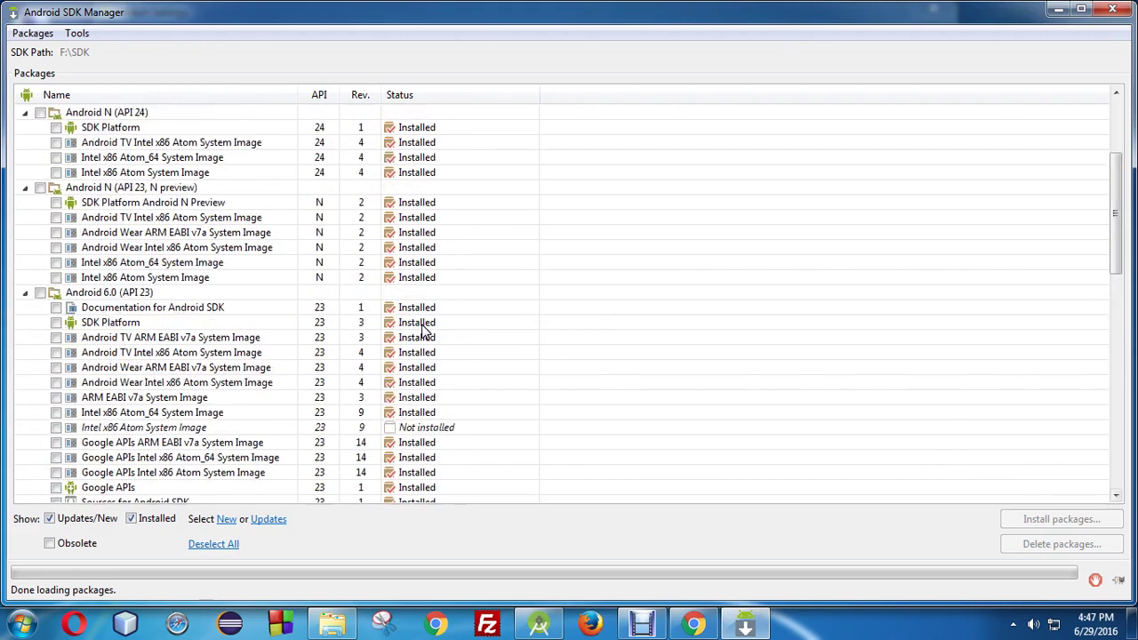
{"action": "left_click", "coordinate": [793, 275]}
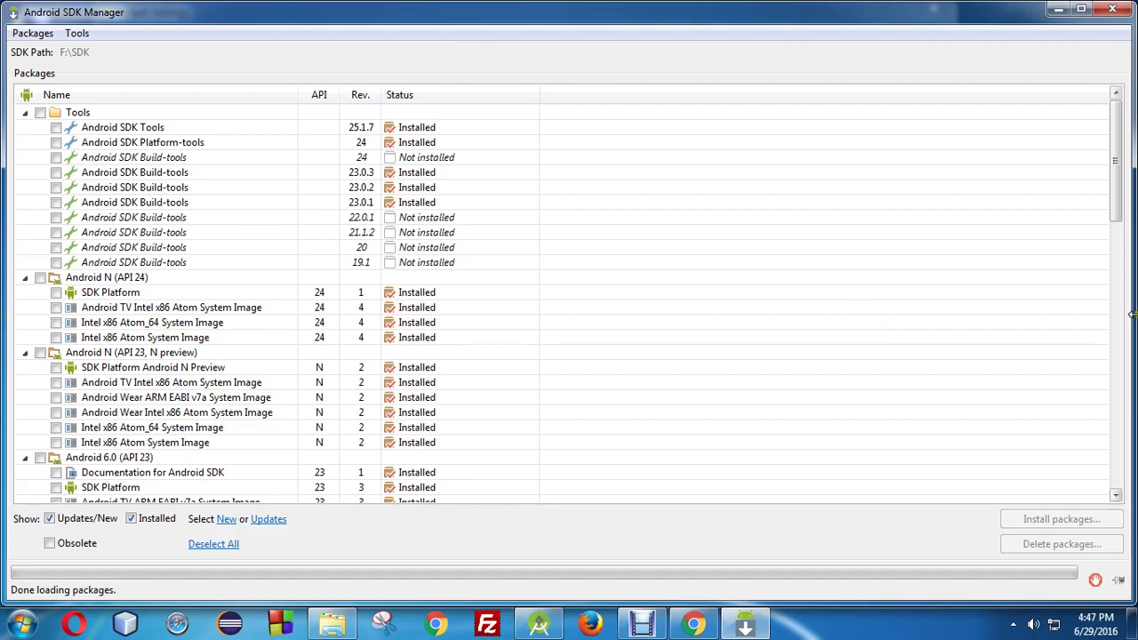
{"action": "left_click", "coordinate": [738, 384]}
{"action": "left_click", "coordinate": [1112, 9]}
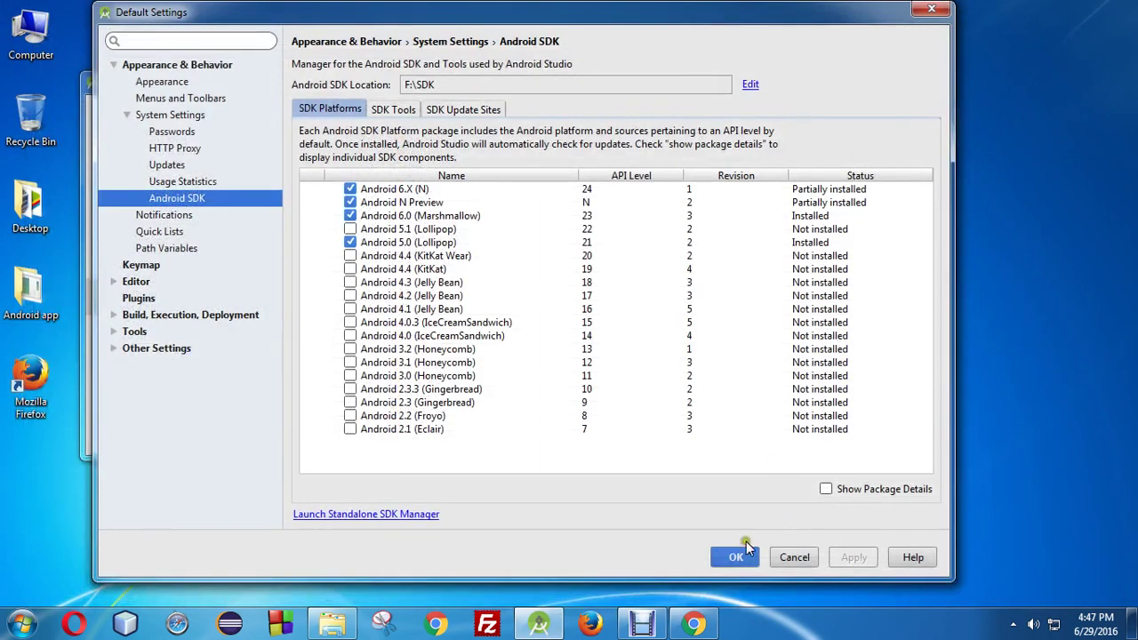
{"action": "left_click", "coordinate": [929, 11]}
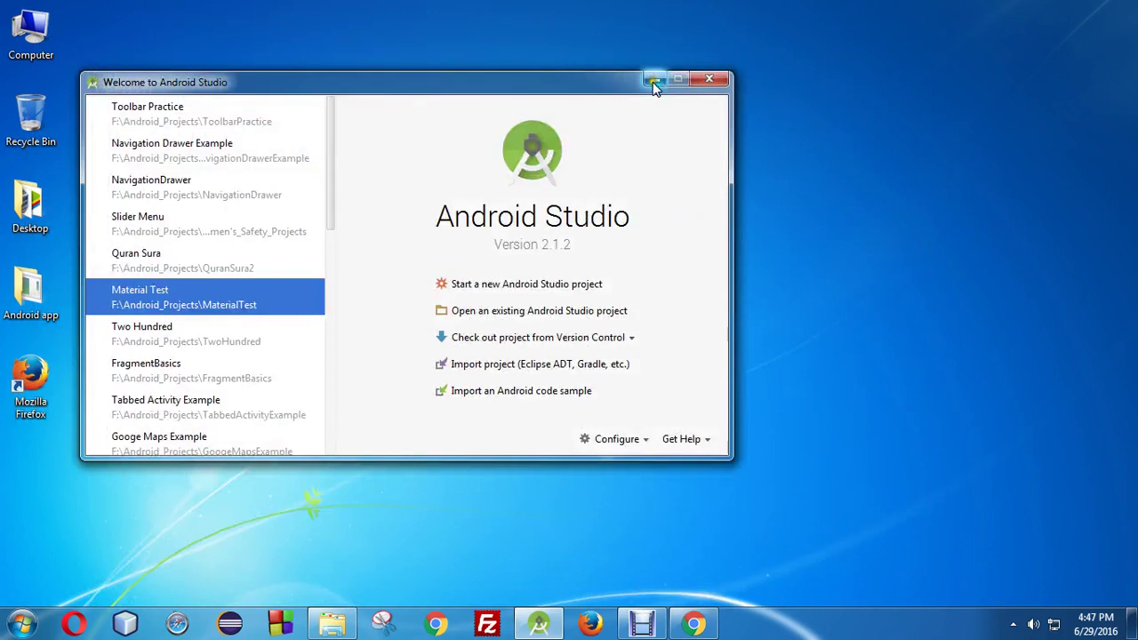
Reopen the SDK Manager settings, review the list of SDK platforms, and close the dialog
{"action": "left_click", "coordinate": [650, 444]}
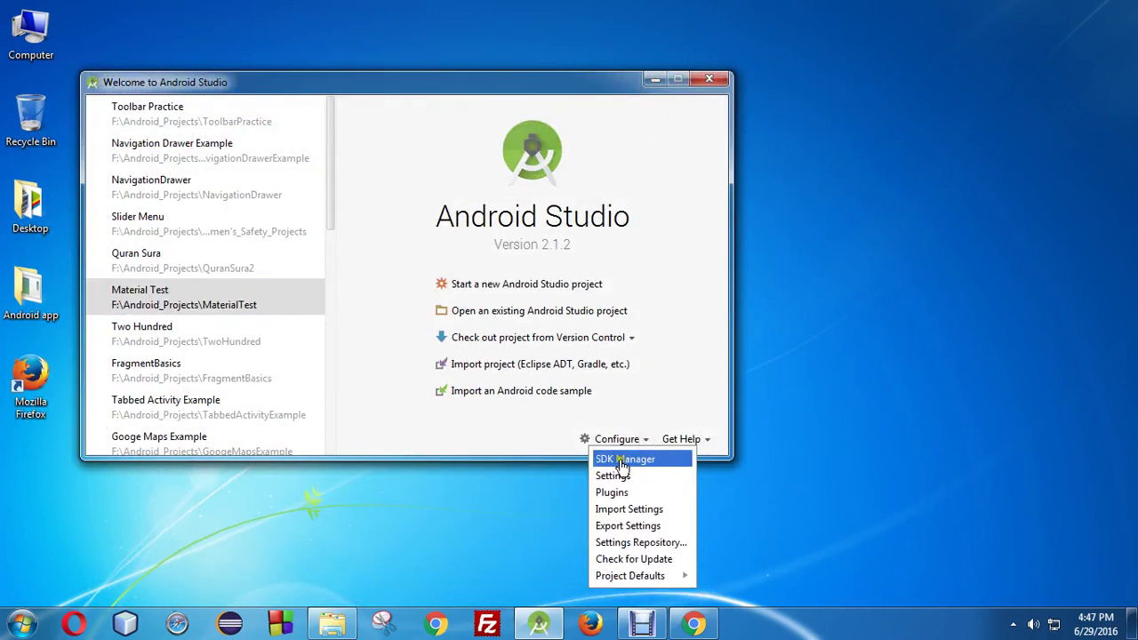
{"action": "left_click", "coordinate": [618, 459]}
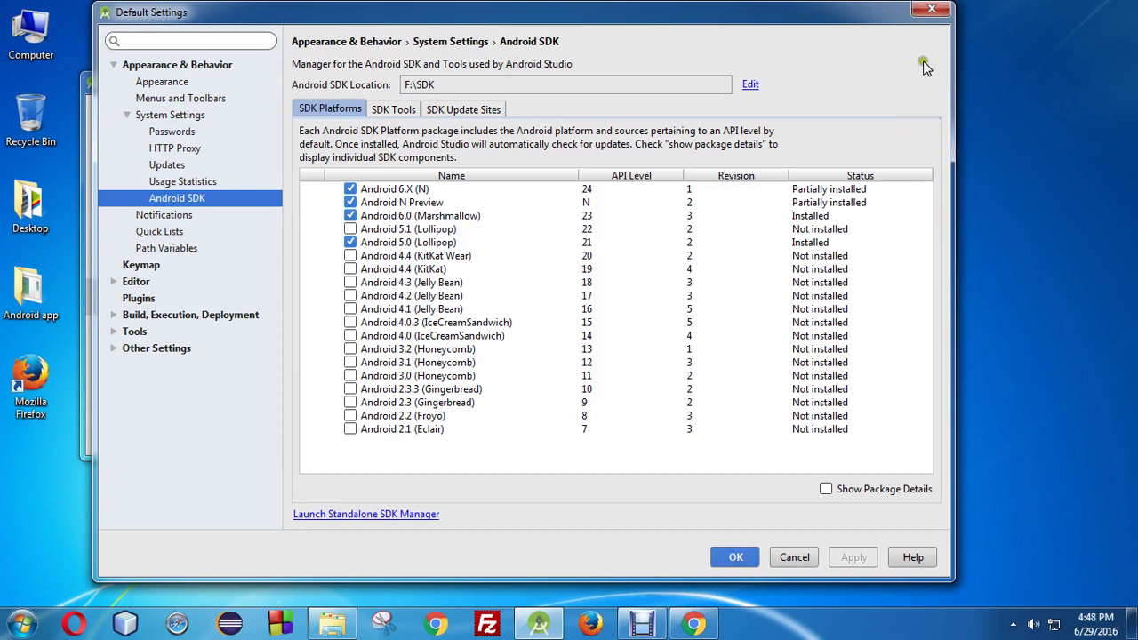
{"action": "left_click", "coordinate": [929, 13]}
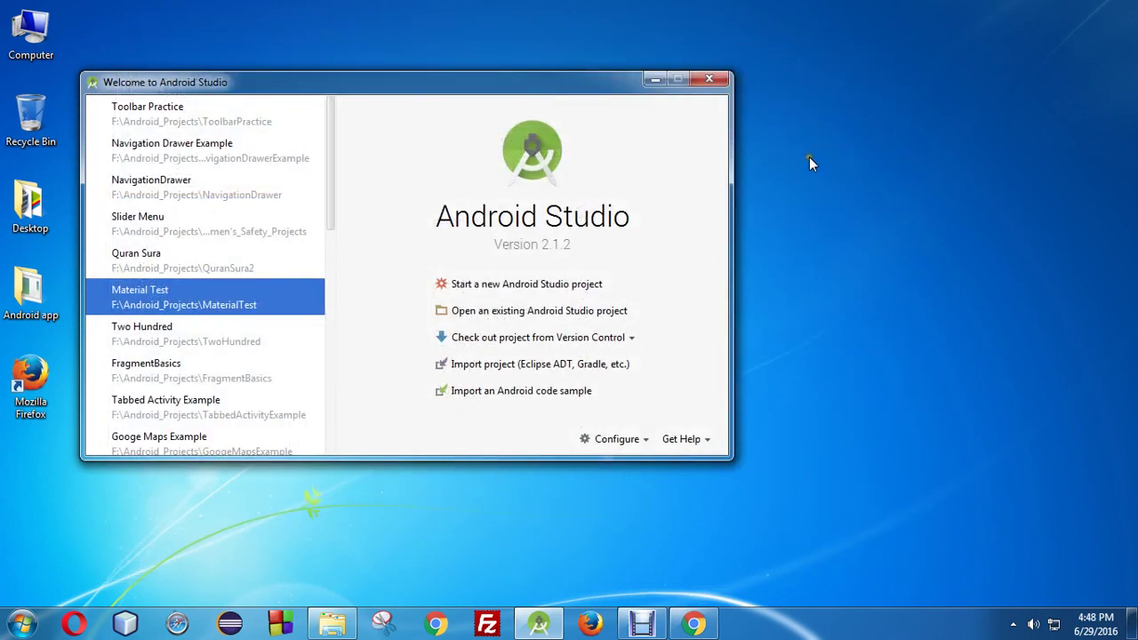
Minimize Android Studio's welcome window and refresh the desktop
{"action": "left_click", "coordinate": [656, 80]}
{"action": "right_click", "coordinate": [334, 247]}
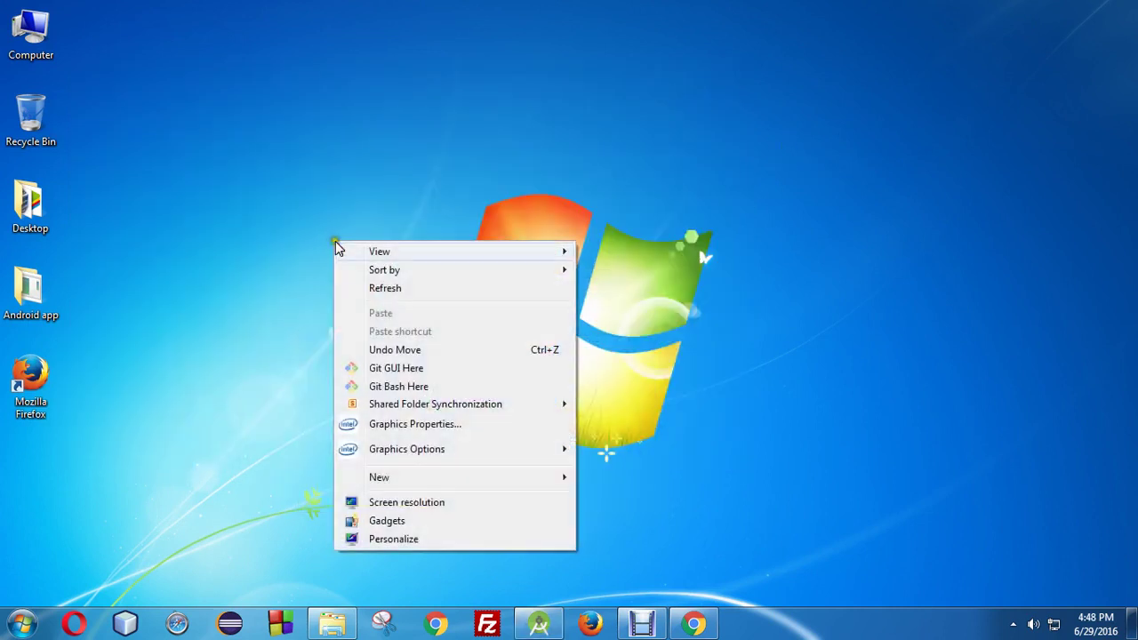
{"action": "left_click", "coordinate": [386, 287]}
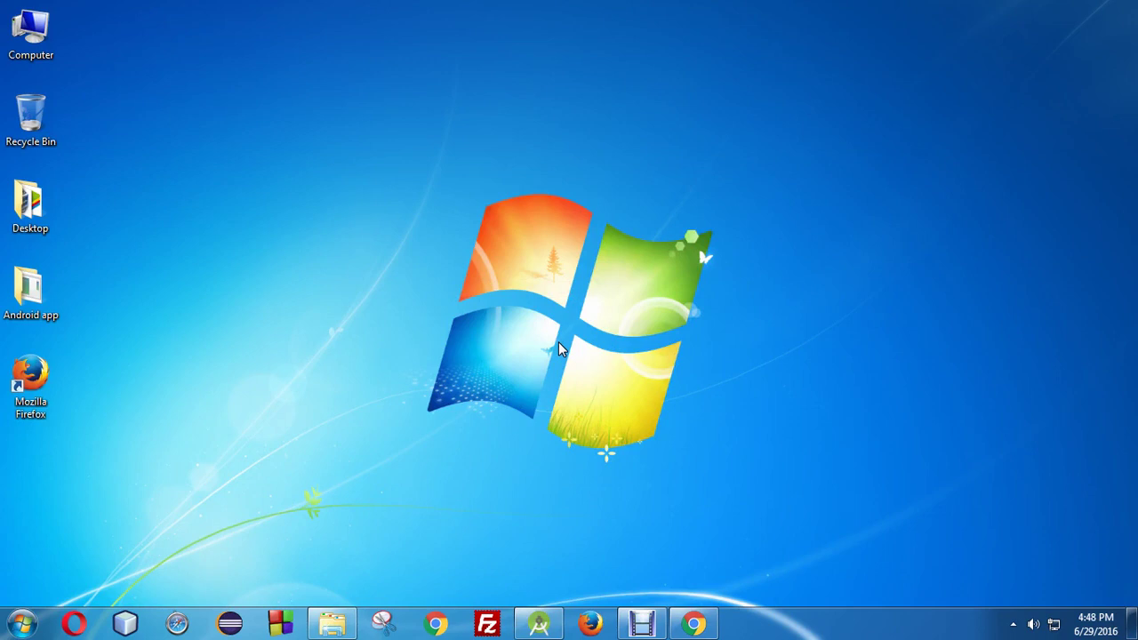